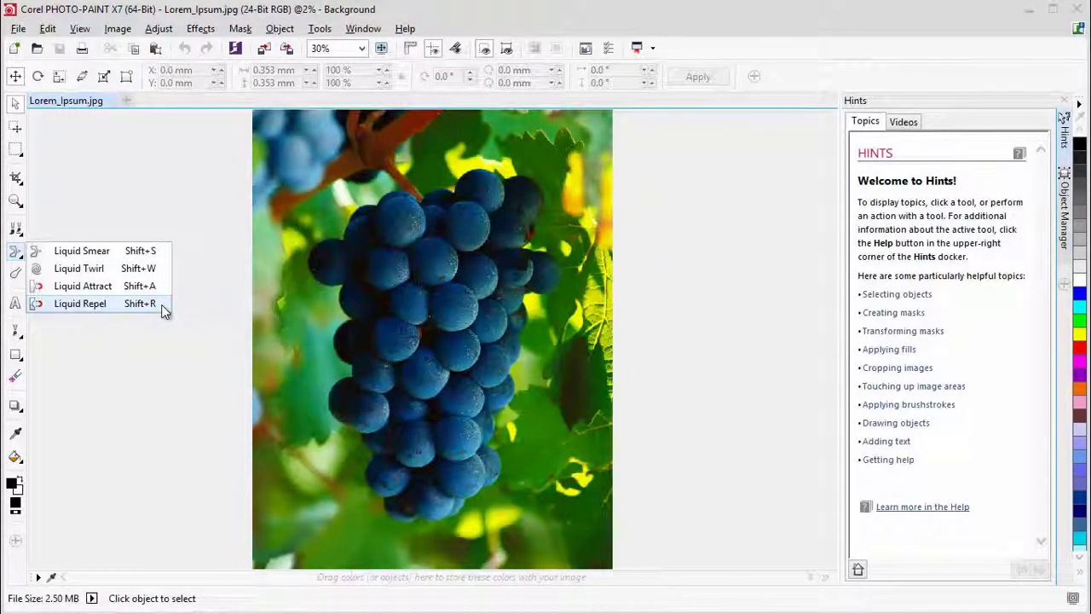
# Show the Liquid Tools toolbar and activate the Liquid Smear tool
pyautogui.rightClick(777, 77)
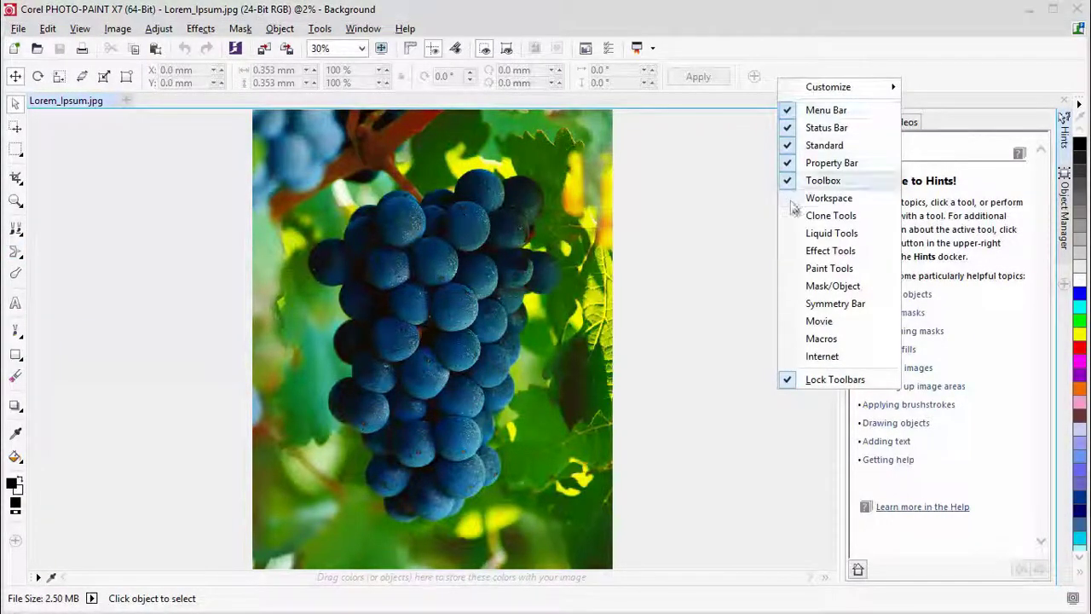
pyautogui.click(818, 234)
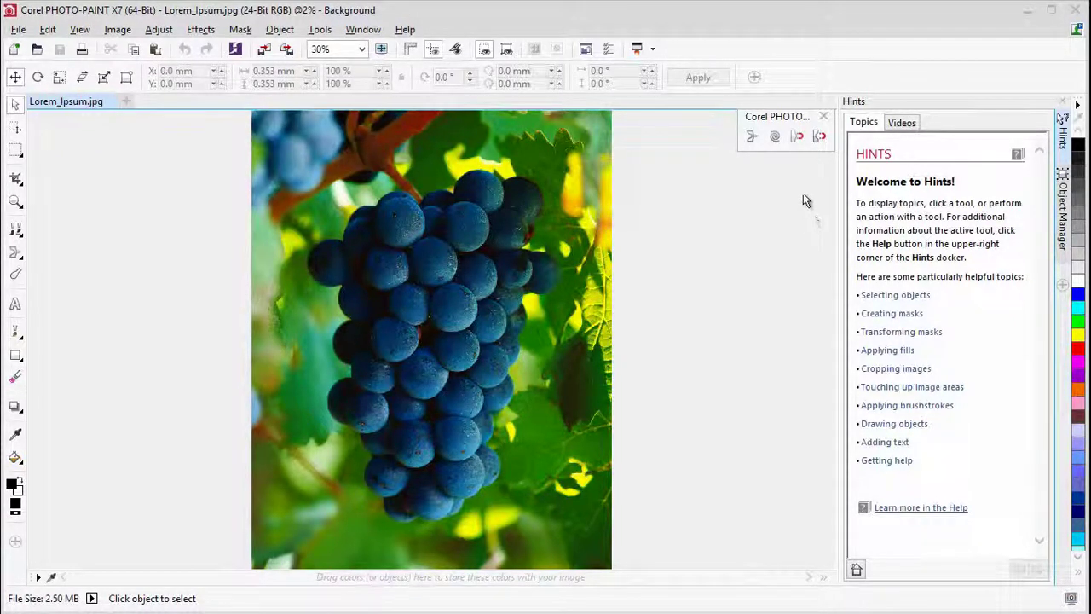
pyautogui.click(753, 137)
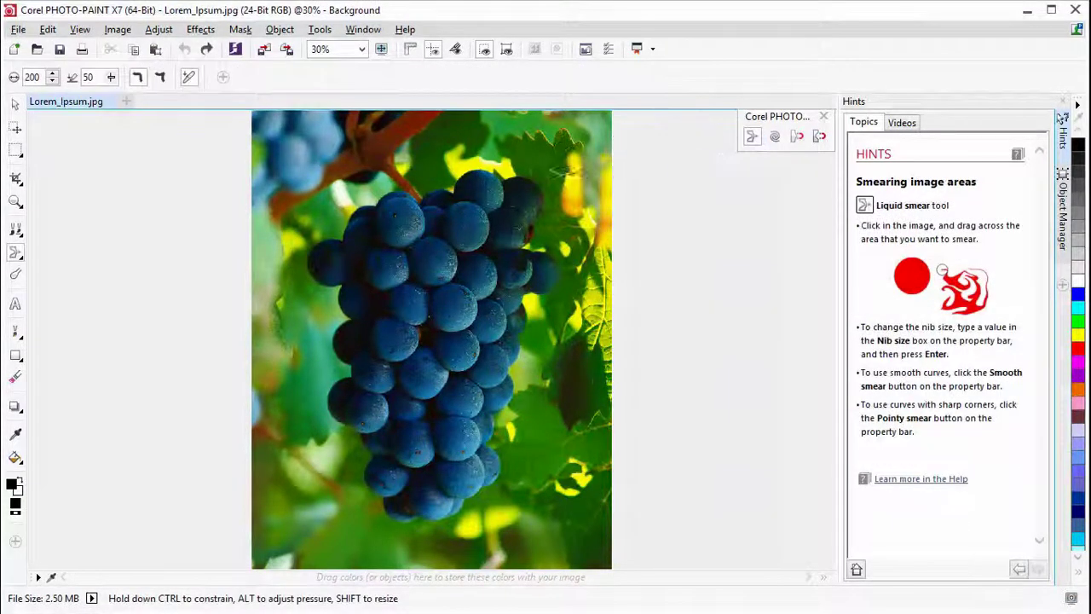
# Smear the background around the grape bunch with long strokes, using a nib size of 200 and pressure of 50
pyautogui.moveTo(286, 155)
pyautogui.mouseDown()
pyautogui.moveTo(431, 147)
pyautogui.moveTo(360, 138)
pyautogui.moveTo(348, 143)
pyautogui.moveTo(432, 139)
pyautogui.moveTo(495, 142)
pyautogui.moveTo(575, 174)
pyautogui.moveTo(601, 281)
pyautogui.mouseUp()
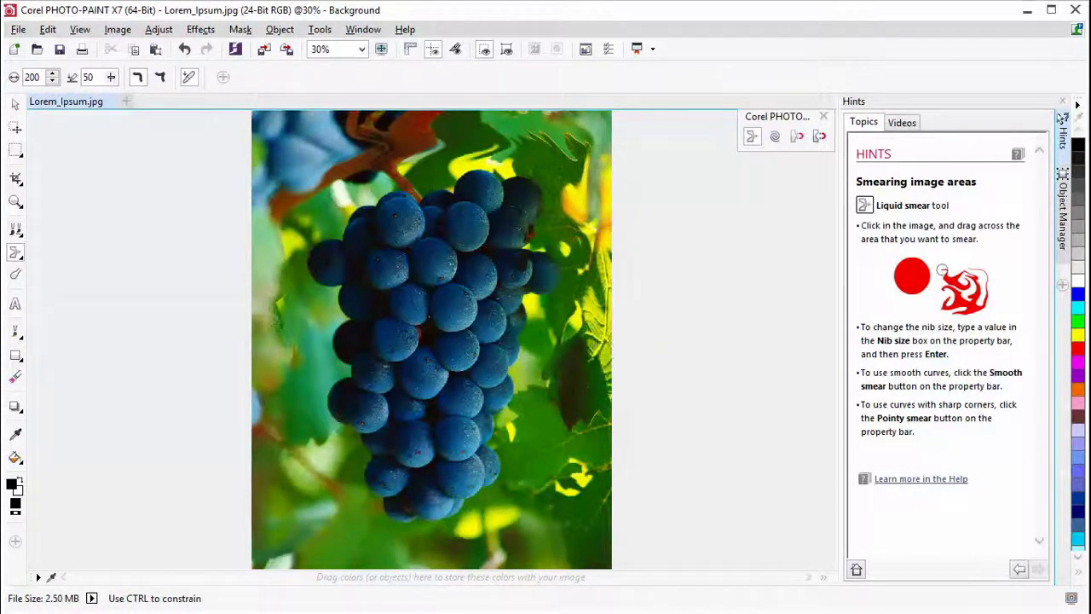
pyautogui.moveTo(601, 387)
pyautogui.mouseDown()
pyautogui.moveTo(598, 435)
pyautogui.moveTo(558, 524)
pyautogui.moveTo(518, 550)
pyautogui.mouseUp()
pyautogui.moveTo(578, 437)
pyautogui.mouseDown()
pyautogui.moveTo(569, 490)
pyautogui.moveTo(505, 545)
pyautogui.mouseUp()
pyautogui.moveTo(604, 485)
pyautogui.mouseDown()
pyautogui.moveTo(558, 550)
pyautogui.moveTo(530, 552)
pyautogui.mouseUp()
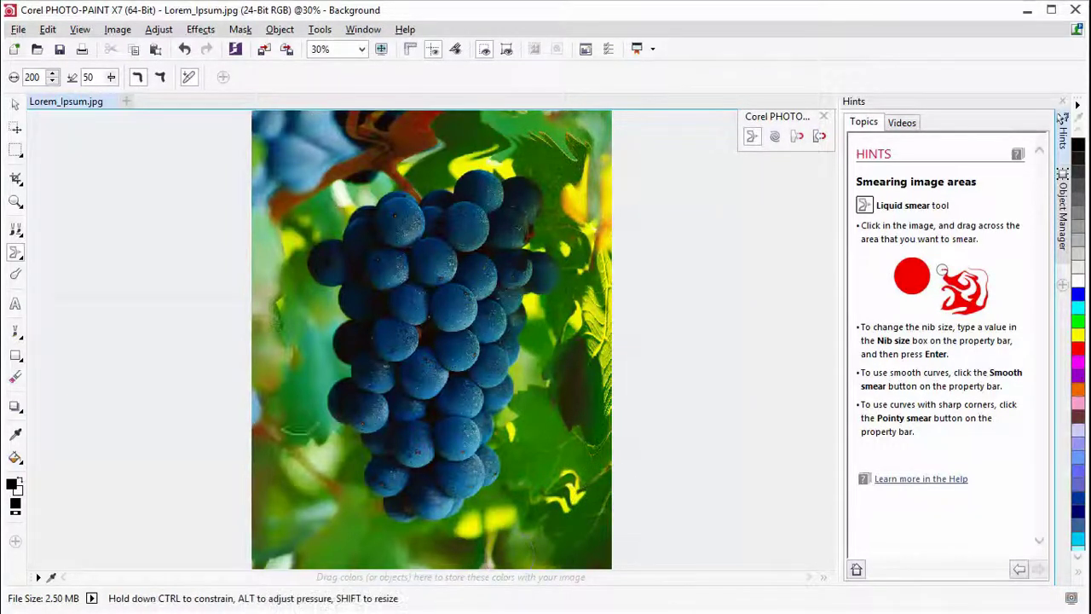
pyautogui.moveTo(390, 132)
pyautogui.mouseDown()
pyautogui.moveTo(256, 265)
pyautogui.moveTo(277, 281)
pyautogui.mouseUp()
pyautogui.moveTo(337, 115)
pyautogui.mouseDown()
pyautogui.moveTo(294, 179)
pyautogui.moveTo(281, 384)
pyautogui.moveTo(302, 433)
pyautogui.mouseUp()
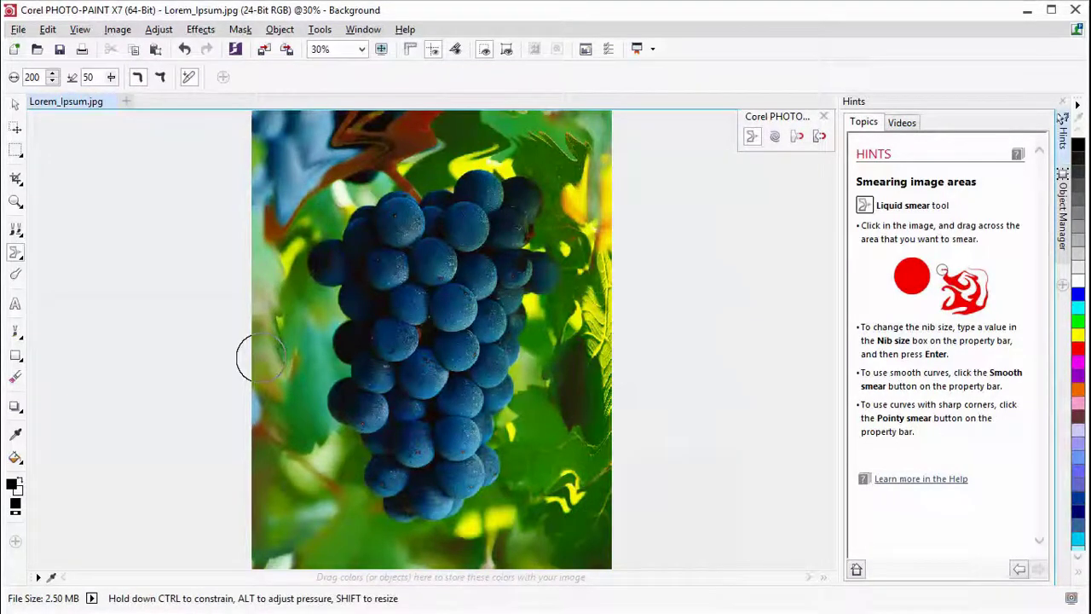
pyautogui.moveTo(261, 358)
pyautogui.mouseDown()
pyautogui.moveTo(297, 499)
pyautogui.moveTo(273, 503)
pyautogui.moveTo(383, 548)
pyautogui.moveTo(456, 550)
pyautogui.mouseUp()
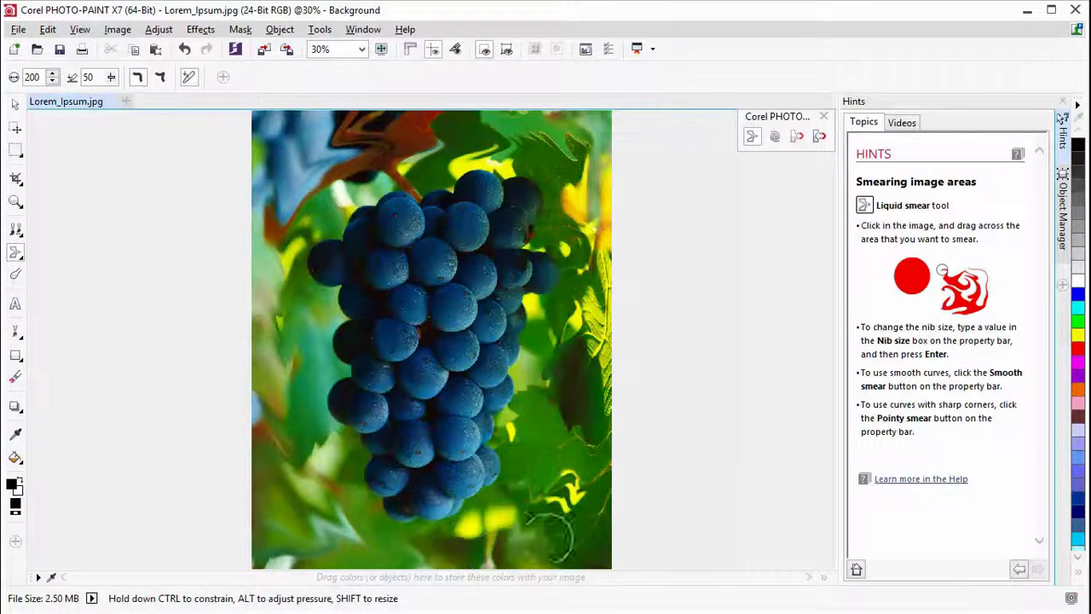
pyautogui.moveTo(594, 394)
pyautogui.mouseDown()
pyautogui.moveTo(584, 433)
pyautogui.moveTo(516, 539)
pyautogui.mouseUp()
pyautogui.moveTo(609, 472); pyautogui.dragTo(554, 544)
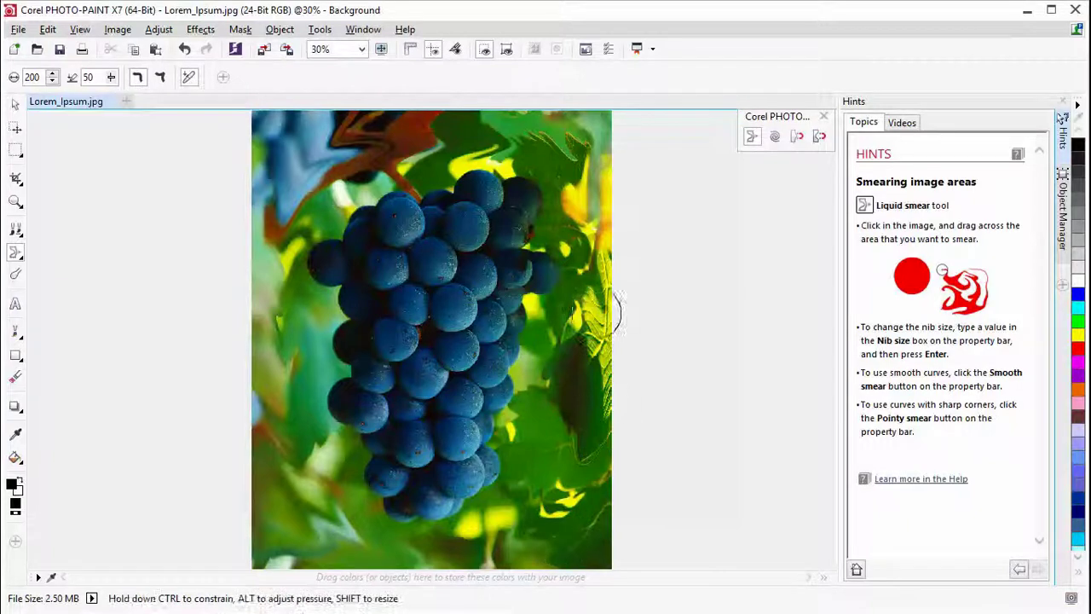
pyautogui.moveTo(601, 317); pyautogui.dragTo(588, 383)
pyautogui.moveTo(555, 487); pyautogui.dragTo(580, 492)
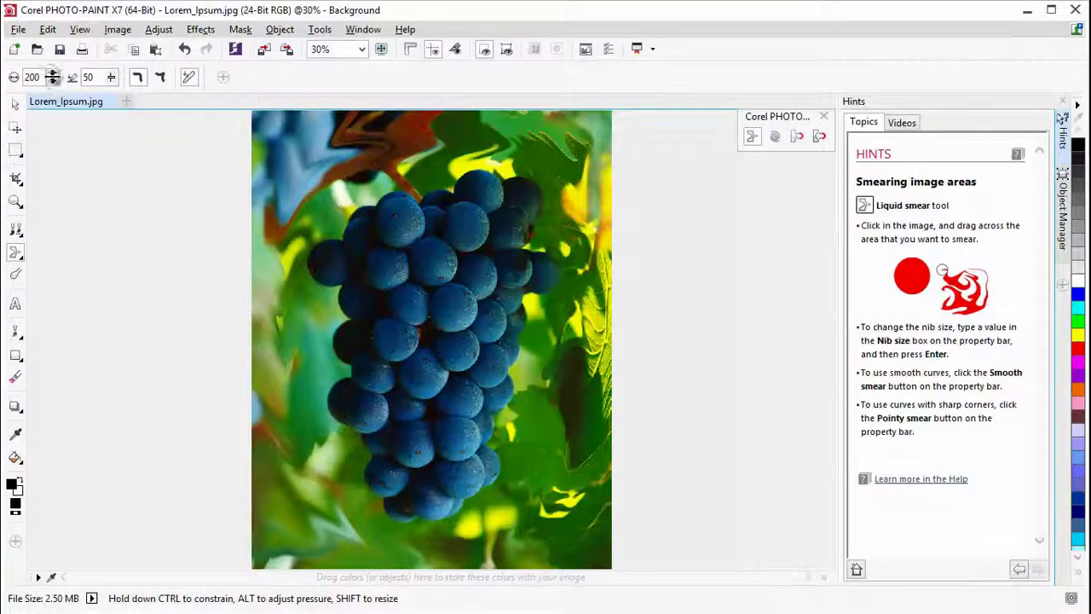
# Increase the smear nib size to 260 and smear the leaves to the right of the grapes down toward the bottom edge
pyautogui.moveTo(53, 77); pyautogui.dragTo(70, 47)
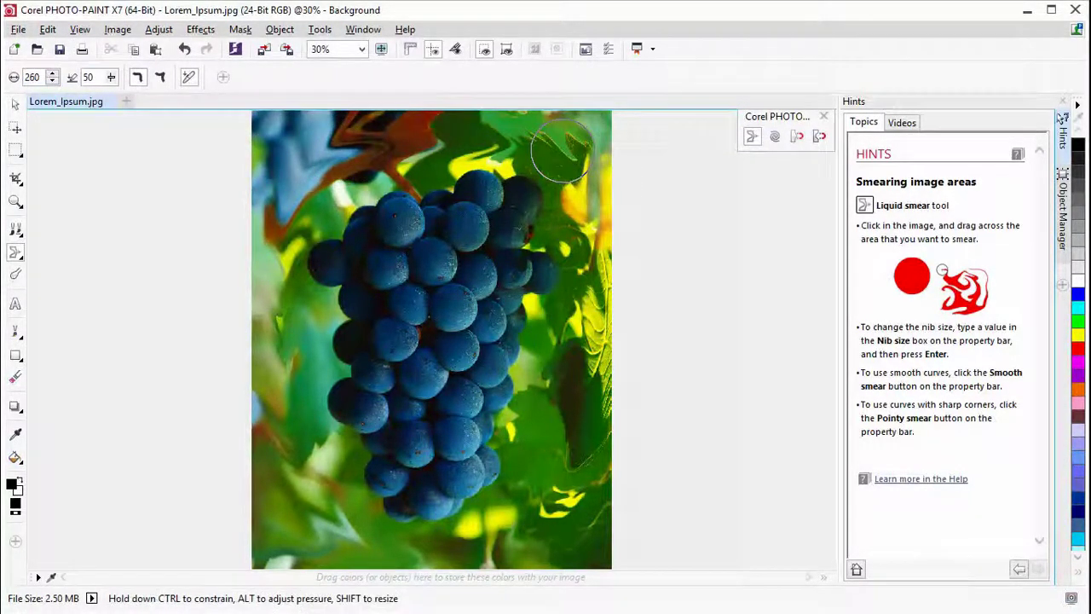
pyautogui.moveTo(560, 162)
pyautogui.mouseDown()
pyautogui.moveTo(581, 245)
pyautogui.moveTo(585, 230)
pyautogui.moveTo(590, 382)
pyautogui.mouseUp()
pyautogui.moveTo(573, 439); pyautogui.dragTo(516, 539)
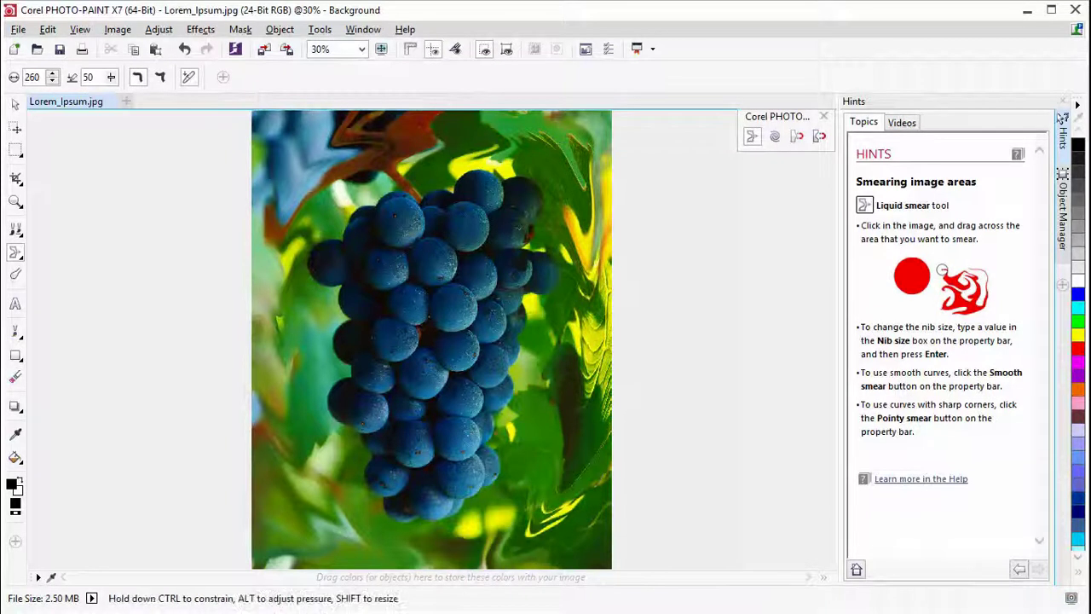
pyautogui.moveTo(594, 494); pyautogui.dragTo(530, 543)
# Enlarge the smear nib interactively to 352 and smear the background below the grapes
pyautogui.press('shift')
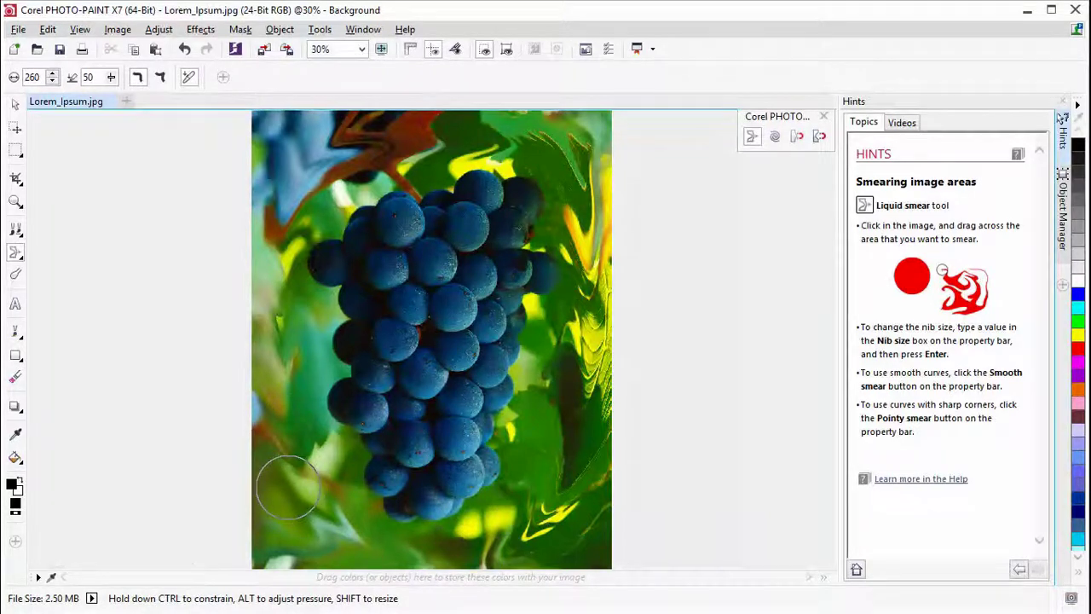
pyautogui.keyDown('shift'); pyautogui.moveTo(296, 486); pyautogui.dragTo(294, 486); pyautogui.keyUp('shift')
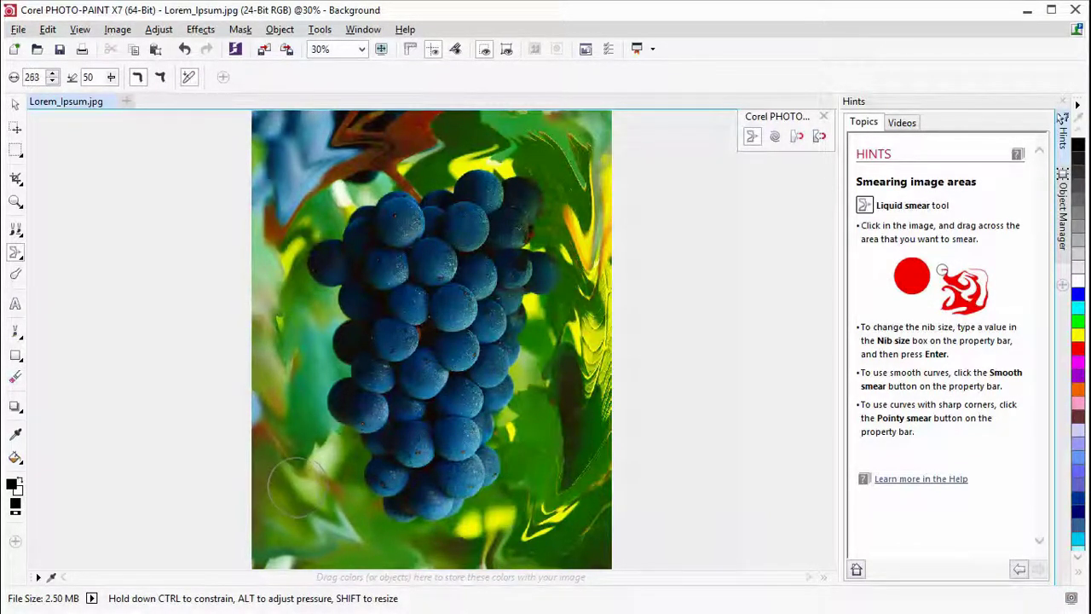
pyautogui.keyDown('shift'); pyautogui.moveTo(296, 486); pyautogui.dragTo(306, 478); pyautogui.keyUp('shift')
pyautogui.moveTo(312, 515)
pyautogui.mouseDown()
pyautogui.moveTo(266, 322)
pyautogui.moveTo(334, 554)
pyautogui.mouseUp()
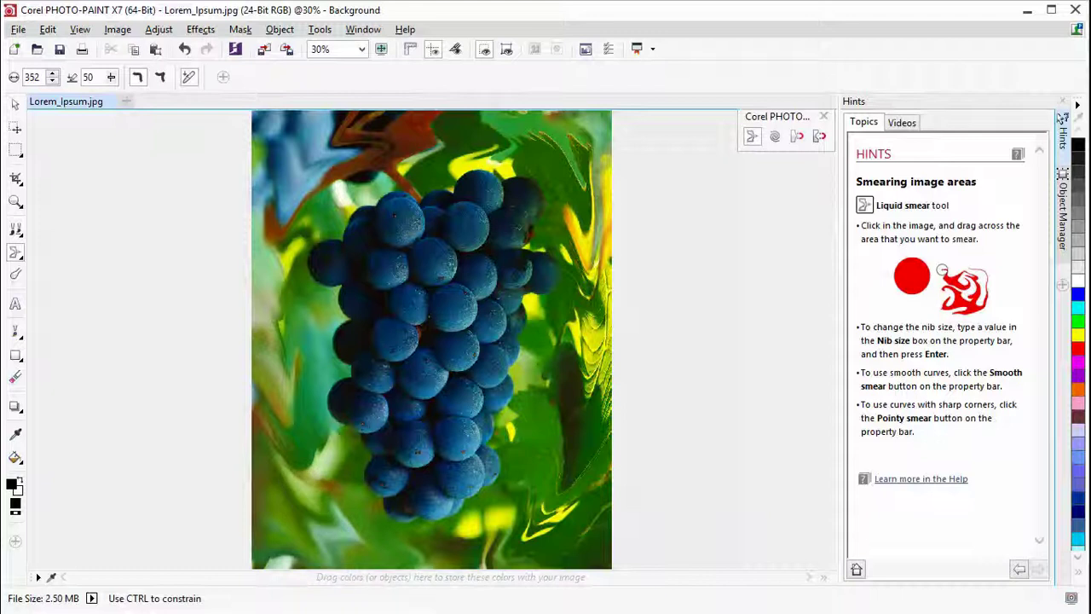
pyautogui.moveTo(400, 528); pyautogui.dragTo(507, 539)
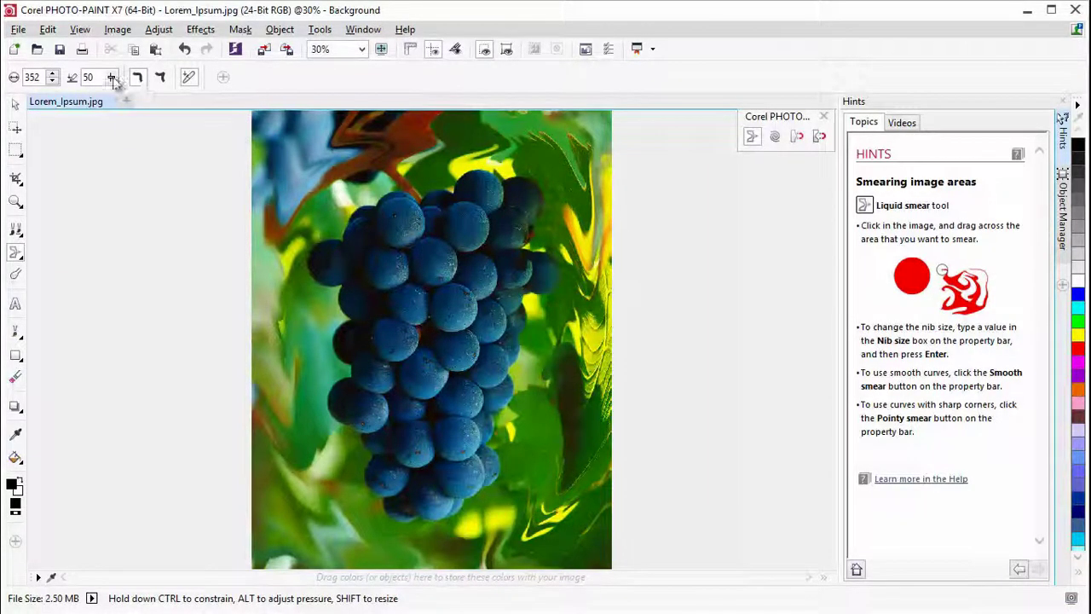
# Set the smear pressure to 100 and smear the blue area above the grapes across to the right edge of the image
pyautogui.click(112, 75)
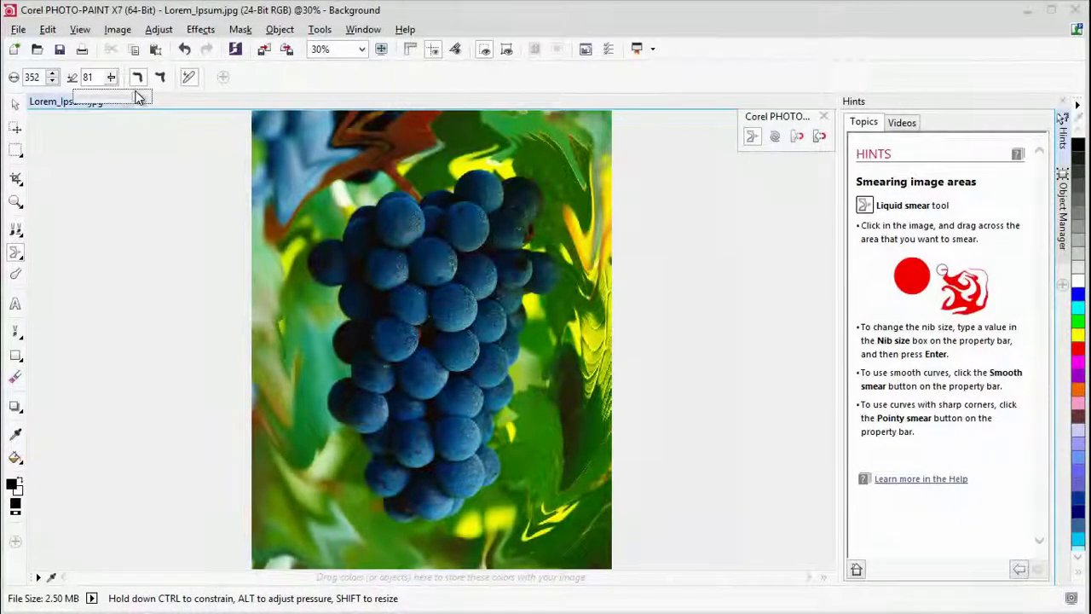
pyautogui.moveTo(136, 94)
pyautogui.mouseDown()
pyautogui.moveTo(151, 97)
pyautogui.moveTo(127, 96)
pyautogui.moveTo(155, 103)
pyautogui.mouseUp()
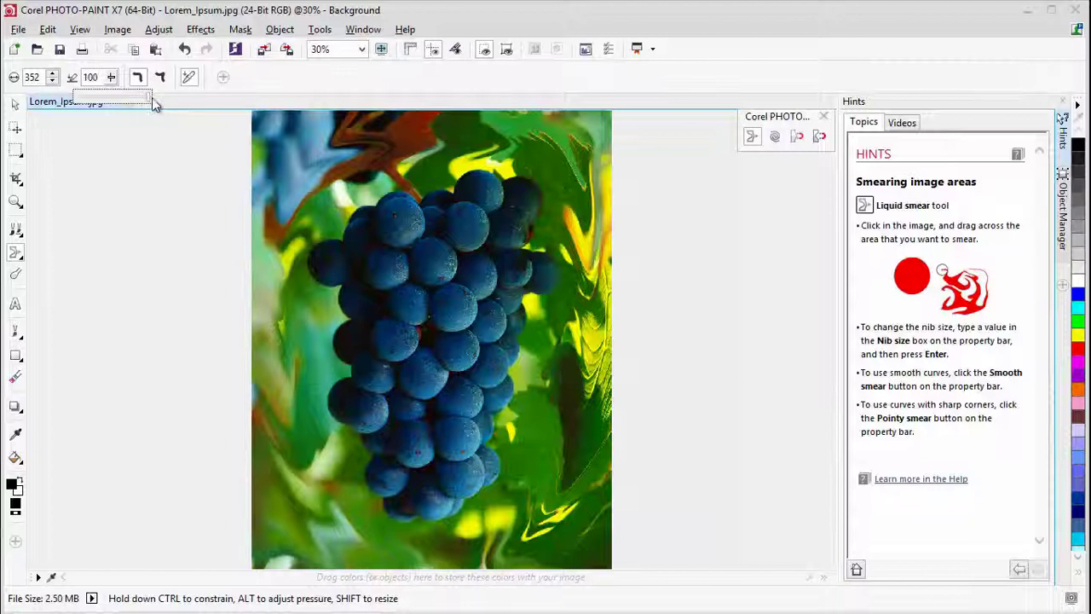
pyautogui.moveTo(282, 149)
pyautogui.mouseDown()
pyautogui.moveTo(350, 128)
pyautogui.moveTo(542, 138)
pyautogui.moveTo(578, 154)
pyautogui.moveTo(605, 186)
pyautogui.moveTo(616, 218)
pyautogui.mouseUp()
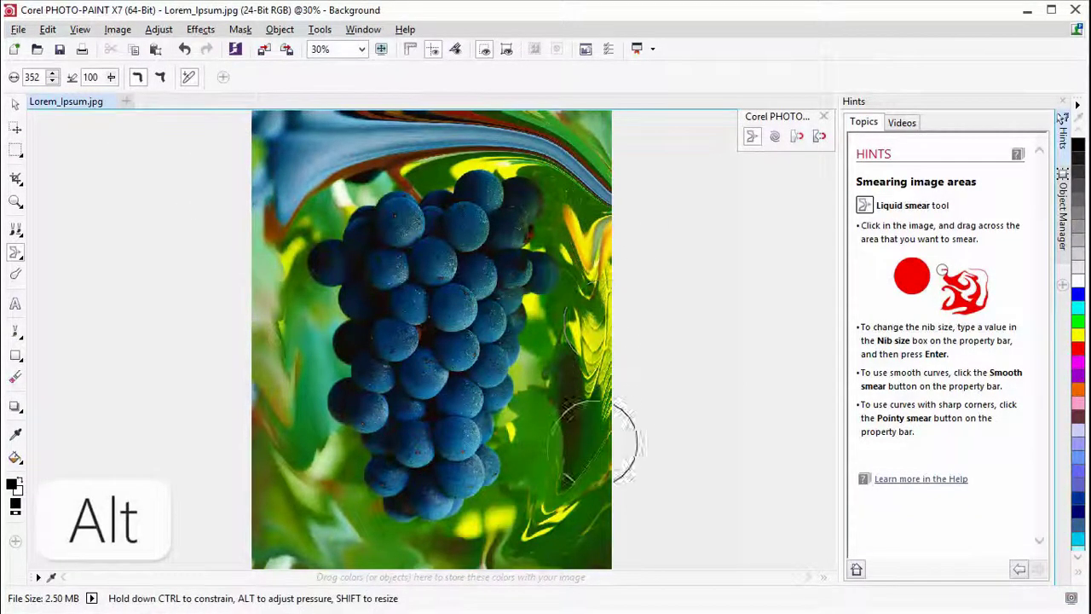
# Reduce the smear pressure interactively to 66 and smear the lower-right background toward the bottom edge
pyautogui.moveTo(566, 472); pyautogui.dragTo(557, 506)
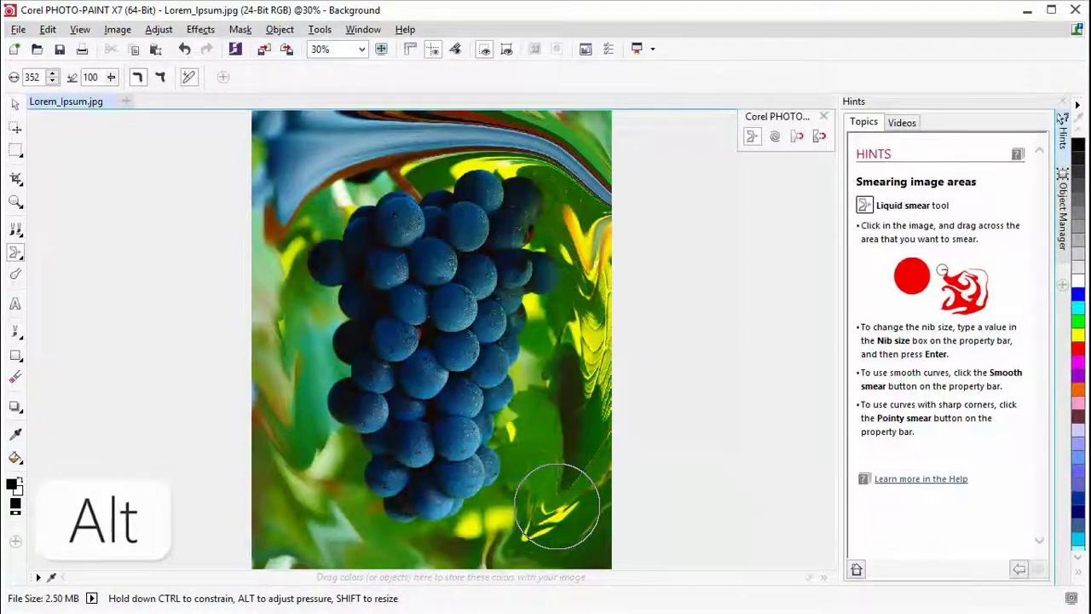
pyautogui.moveTo(541, 507); pyautogui.dragTo(539, 504)
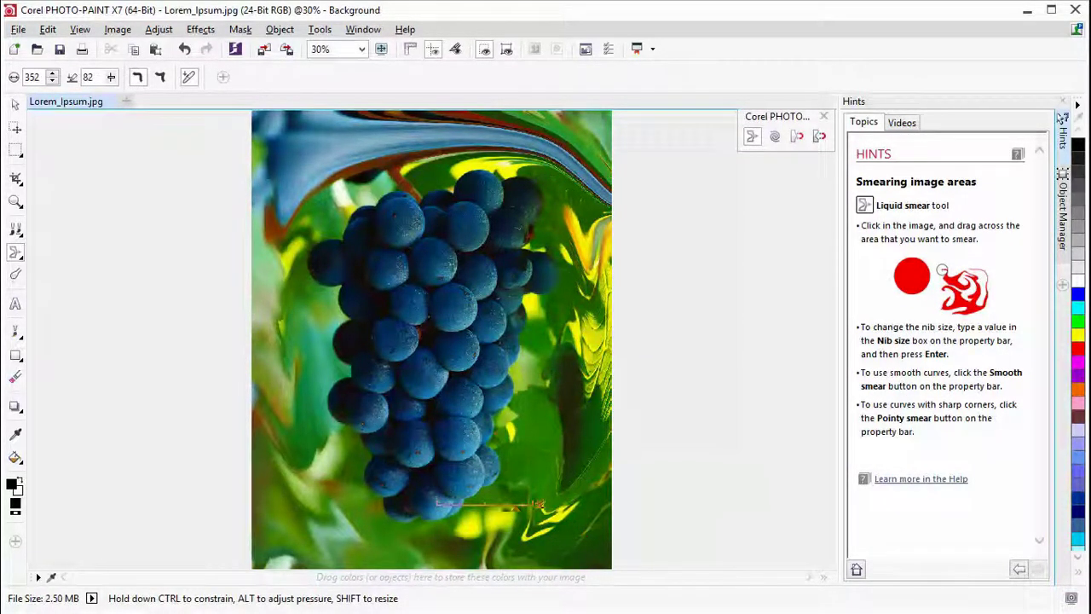
pyautogui.moveTo(497, 506); pyautogui.dragTo(504, 507)
pyautogui.moveTo(569, 491); pyautogui.dragTo(486, 546)
pyautogui.moveTo(576, 510); pyautogui.dragTo(467, 566)
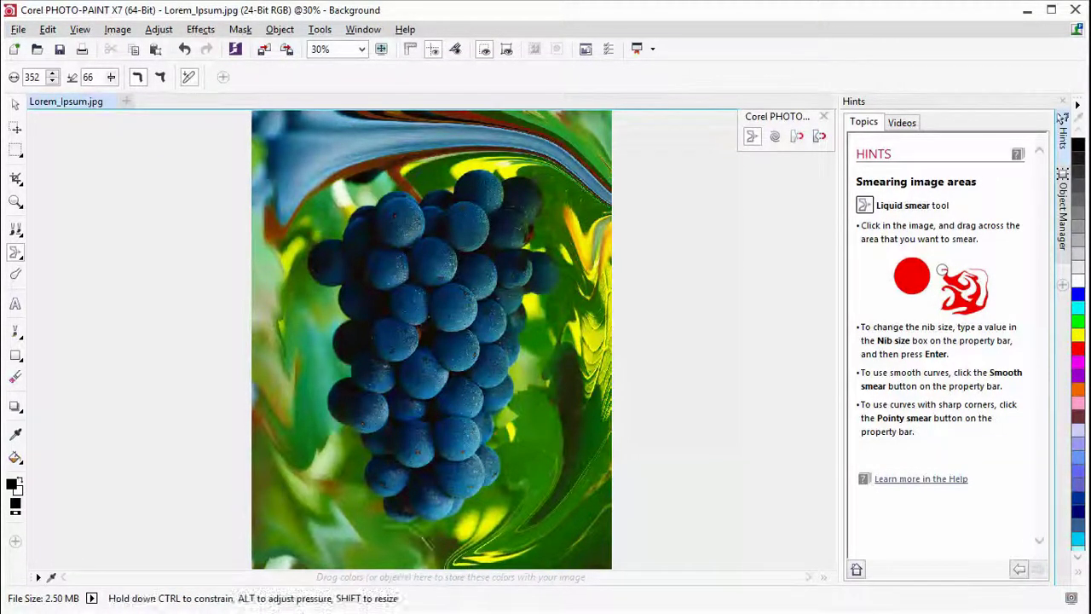
# Smear the lower-left background into curves around the bottom of the grape bunch
pyautogui.moveTo(281, 475)
pyautogui.mouseDown()
pyautogui.moveTo(317, 480)
pyautogui.moveTo(291, 480)
pyautogui.moveTo(351, 540)
pyautogui.moveTo(281, 533)
pyautogui.moveTo(380, 546)
pyautogui.mouseUp()
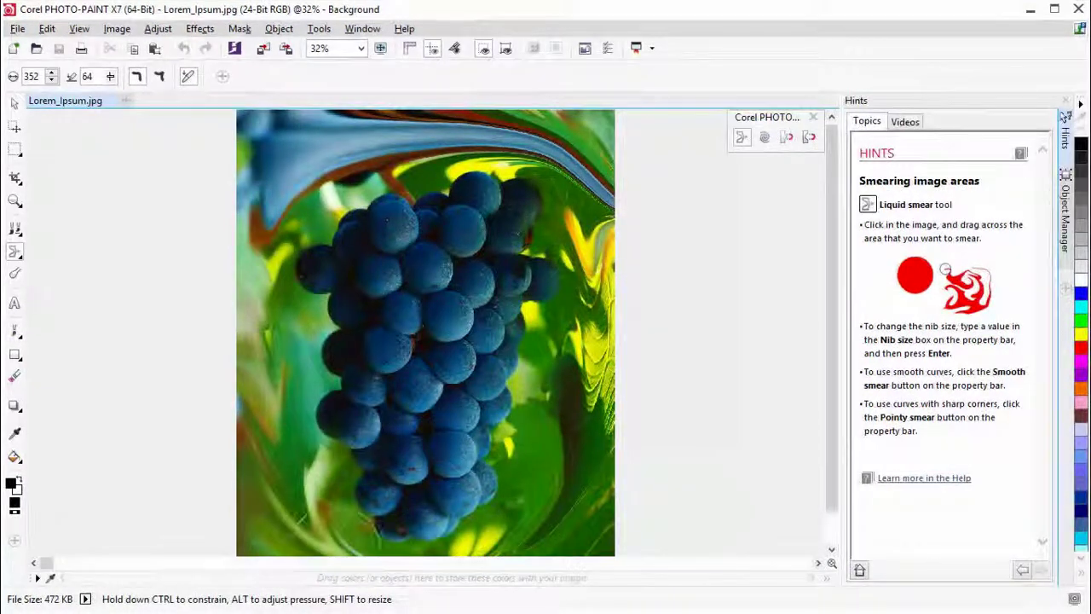
pyautogui.moveTo(378, 535)
pyautogui.mouseDown()
pyautogui.moveTo(295, 512)
pyautogui.moveTo(297, 479)
pyautogui.moveTo(318, 509)
pyautogui.mouseUp()
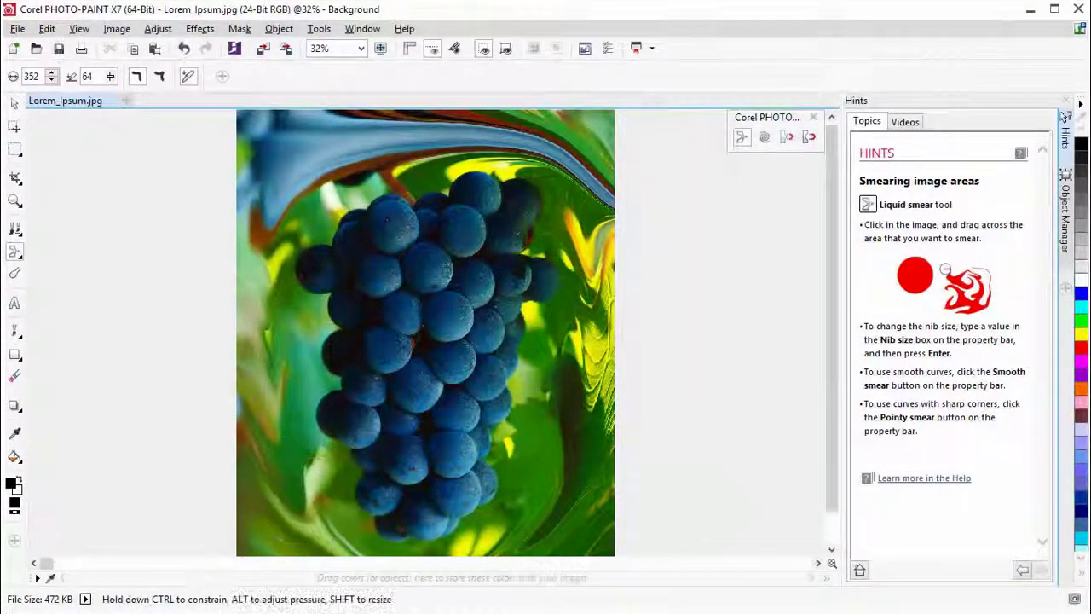
pyautogui.moveTo(264, 452)
pyautogui.mouseDown()
pyautogui.moveTo(243, 439)
pyautogui.moveTo(338, 525)
pyautogui.mouseUp()
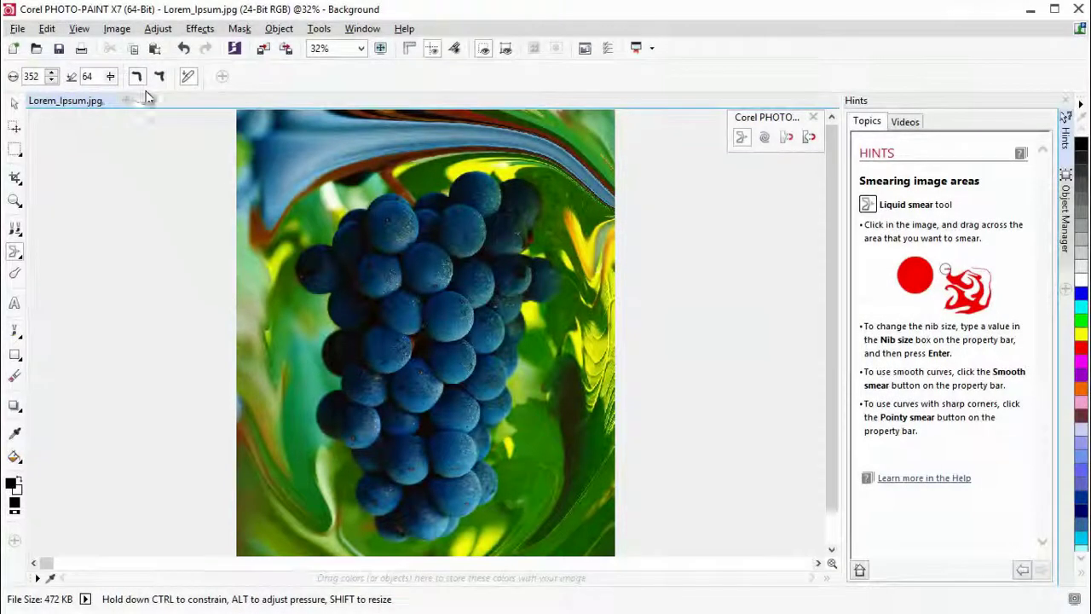
# Switch the smear style to Pointy smear and smear the background from upper right to lower left around the grapes
pyautogui.moveTo(327, 160); pyautogui.dragTo(291, 174)
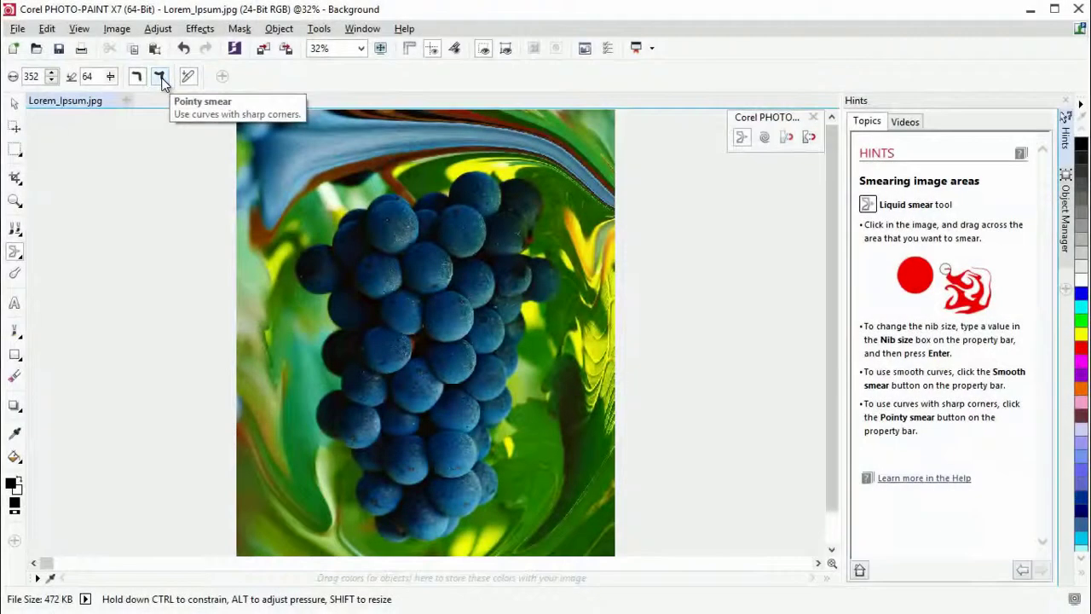
pyautogui.click(161, 77)
pyautogui.moveTo(546, 158)
pyautogui.mouseDown()
pyautogui.moveTo(571, 162)
pyautogui.moveTo(612, 220)
pyautogui.moveTo(628, 382)
pyautogui.moveTo(590, 479)
pyautogui.moveTo(605, 471)
pyautogui.moveTo(520, 554)
pyautogui.moveTo(207, 499)
pyautogui.mouseUp()
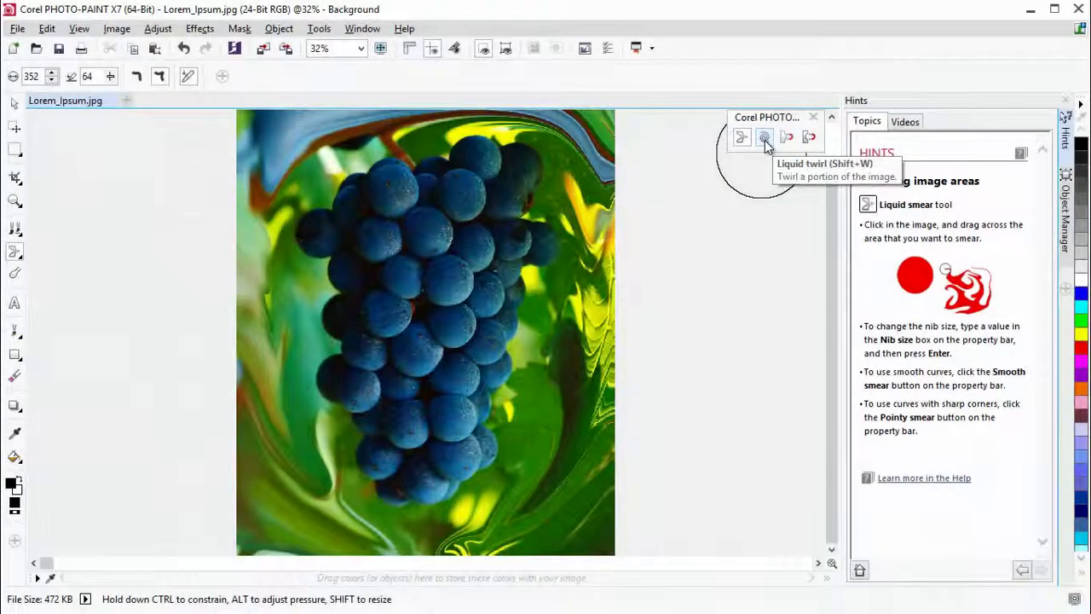
# Use the Liquid Twirl tool to add swirls in the four corner areas of the background at nib size 352 and rate 50
pyautogui.click(765, 138)
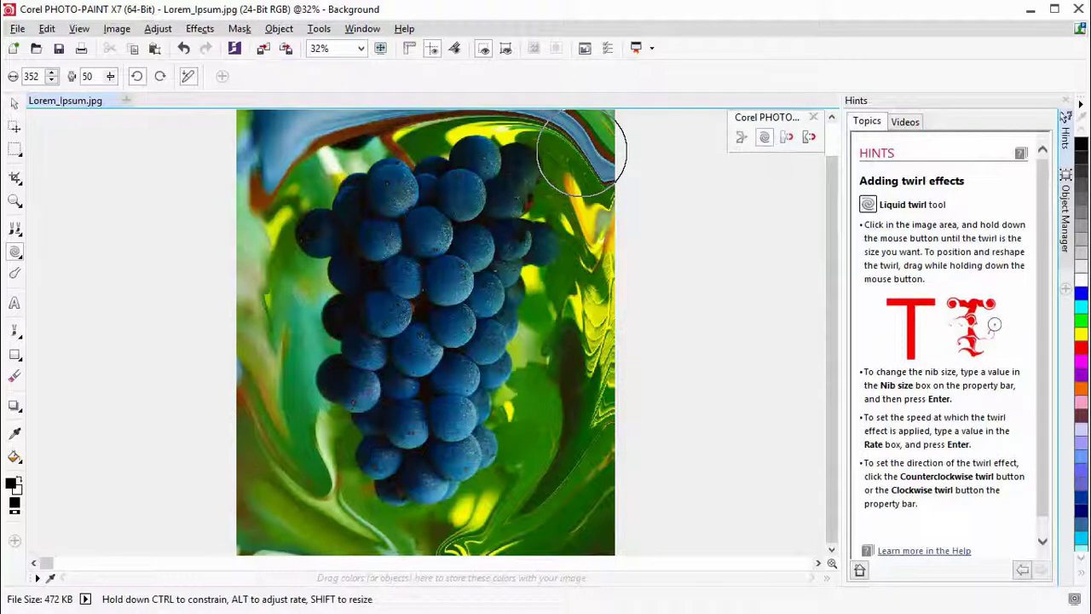
pyautogui.moveTo(581, 152); pyautogui.dragTo(581, 151)
pyautogui.moveTo(305, 134); pyautogui.dragTo(305, 142)
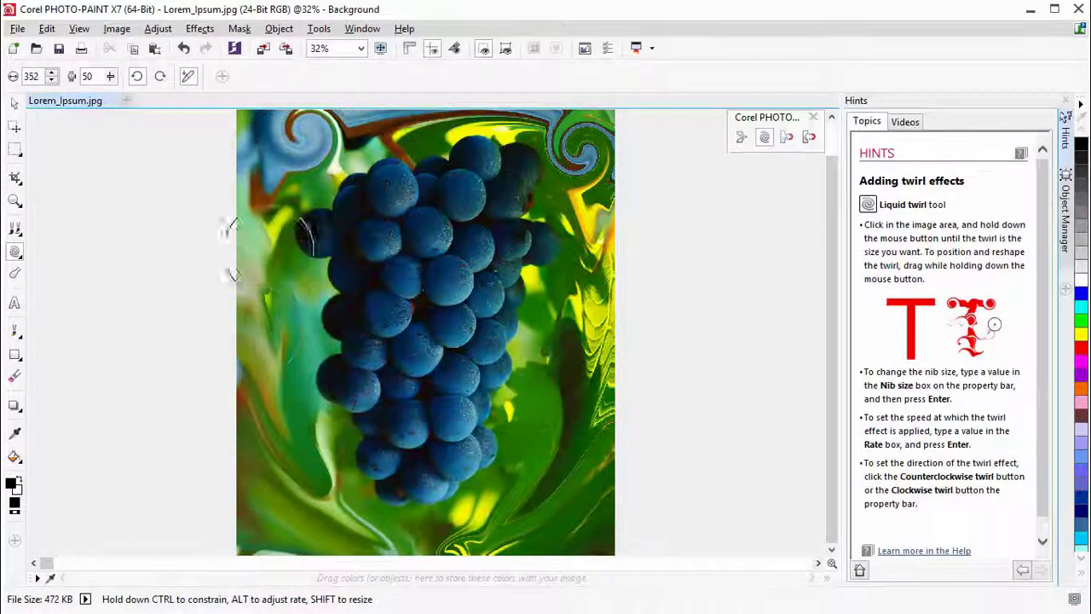
pyautogui.moveTo(270, 444); pyautogui.dragTo(270, 443)
pyautogui.moveTo(520, 511); pyautogui.dragTo(619, 479)
pyautogui.moveTo(571, 453)
pyautogui.mouseDown()
pyautogui.moveTo(583, 417)
pyautogui.moveTo(574, 391)
pyautogui.moveTo(524, 474)
pyautogui.mouseUp()
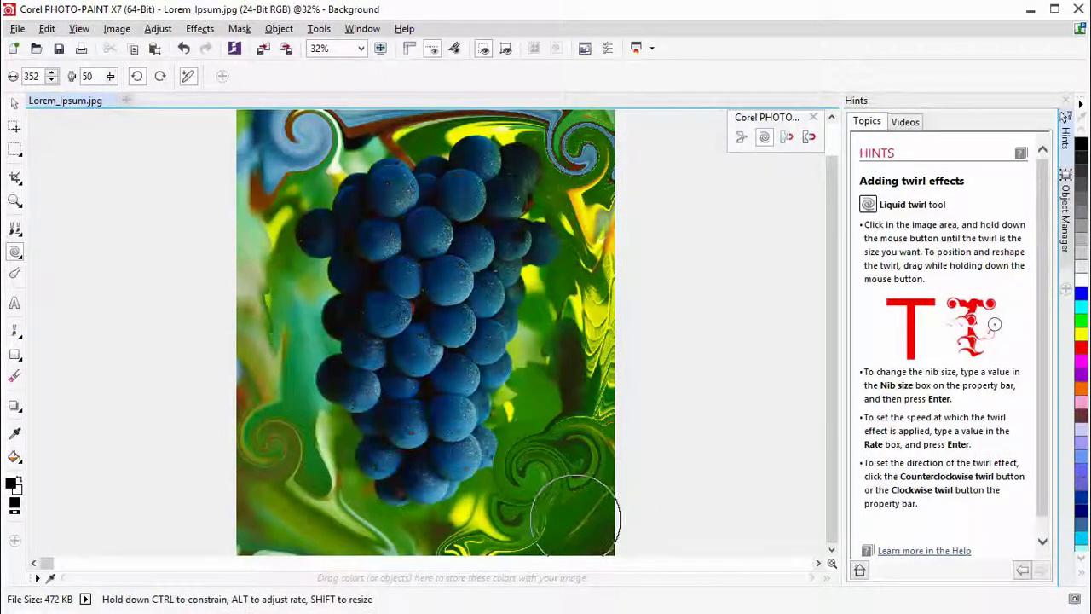
# Reduce the twirl nib size to 170 and add a small swirl in the blue area above the grapes' left side
pyautogui.click(52, 79)
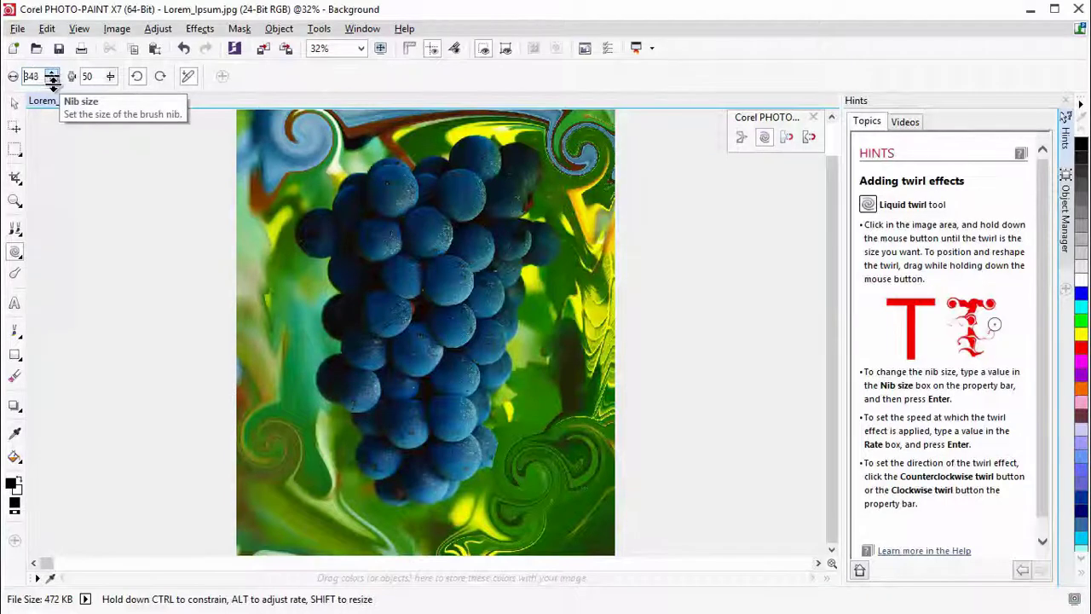
pyautogui.moveTo(52, 85); pyautogui.dragTo(53, 114)
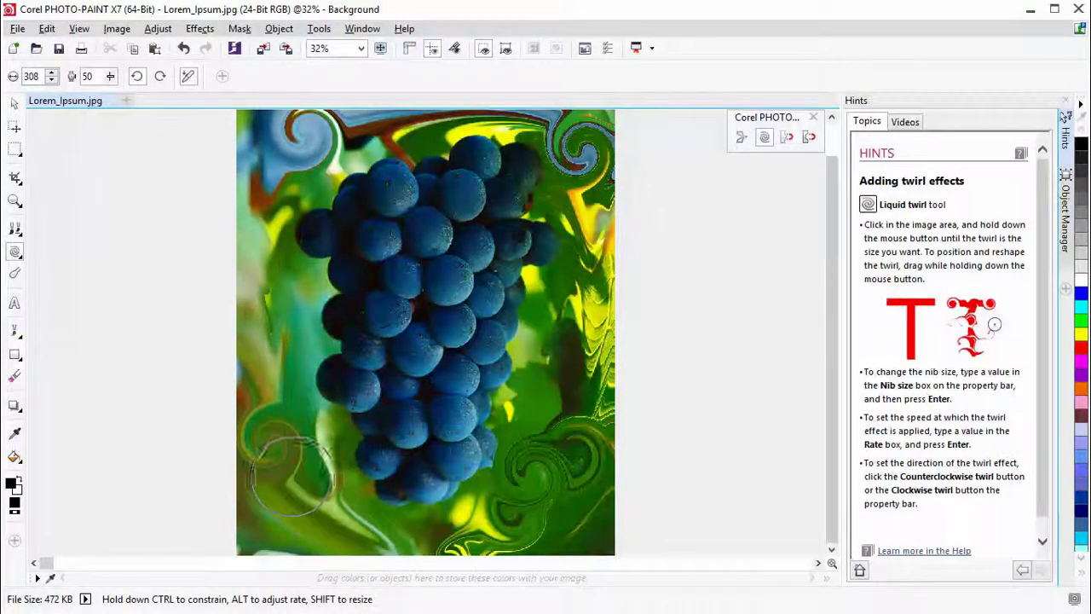
pyautogui.keyDown('shift'); pyautogui.moveTo(298, 472); pyautogui.dragTo(294, 475); pyautogui.keyUp('shift')
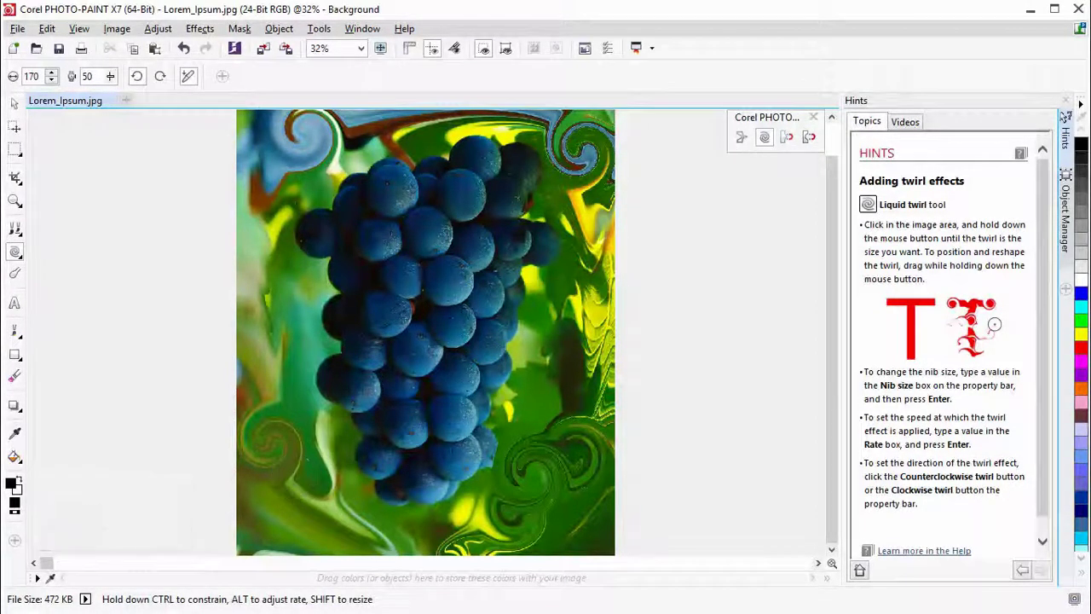
pyautogui.moveTo(290, 150); pyautogui.dragTo(283, 152)
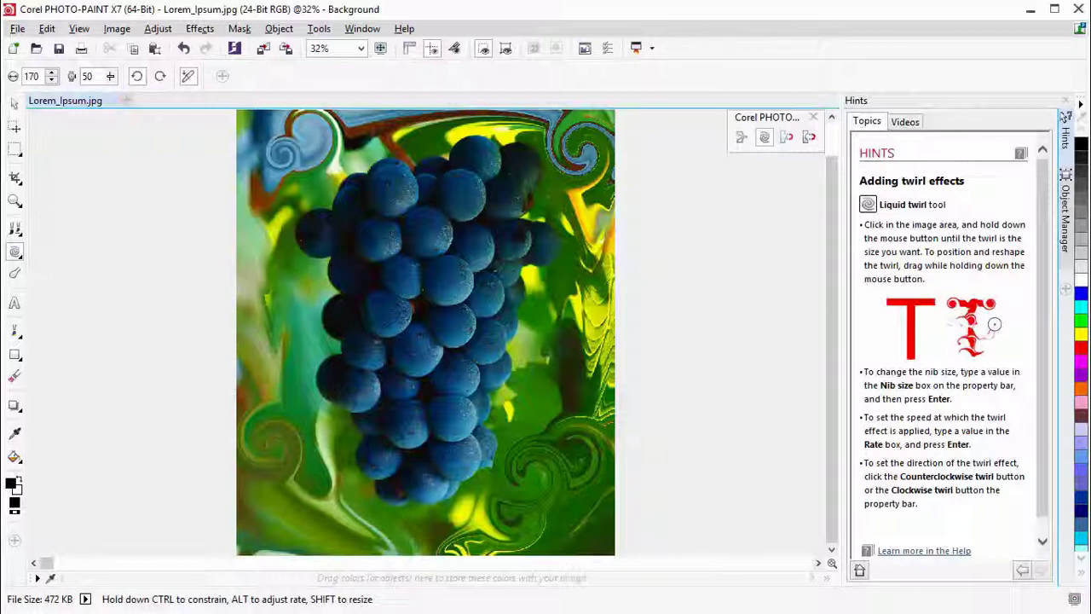
# Set the twirl rate to 81
pyautogui.click(111, 75)
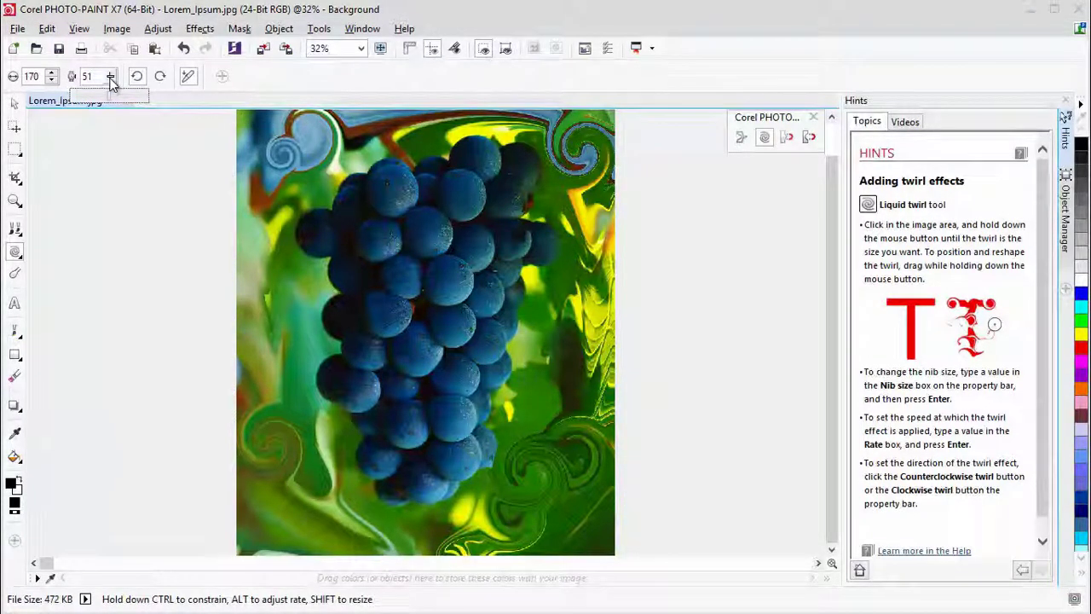
pyautogui.moveTo(120, 80); pyautogui.dragTo(133, 82)
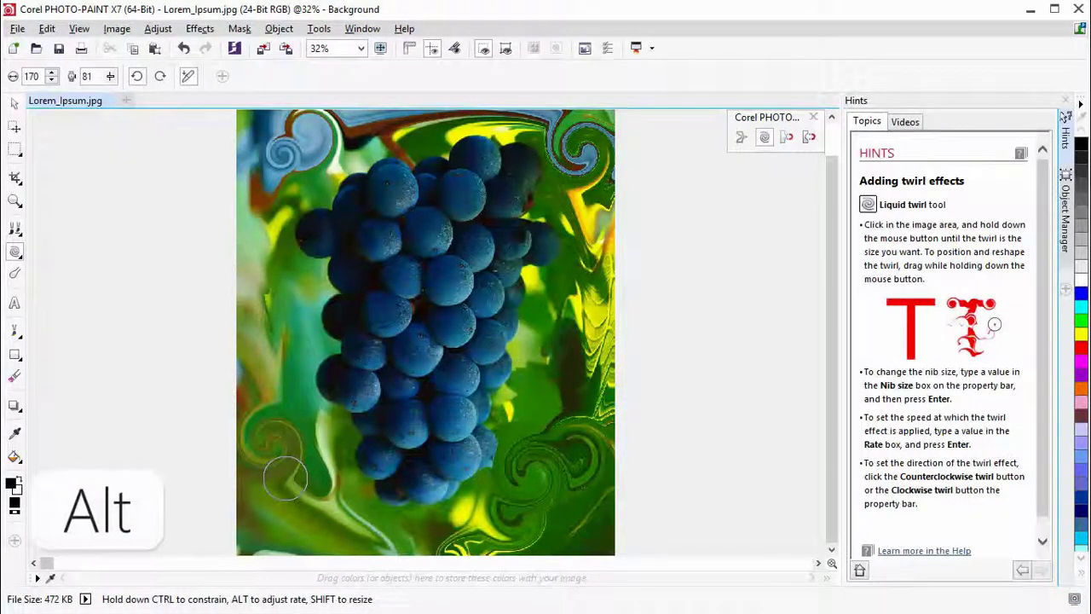
# Raise the twirl rate to 99 and add tight swirls at nib size 170 in the blue background near the upper-right corner
pyautogui.moveTo(285, 475); pyautogui.dragTo(285, 475)
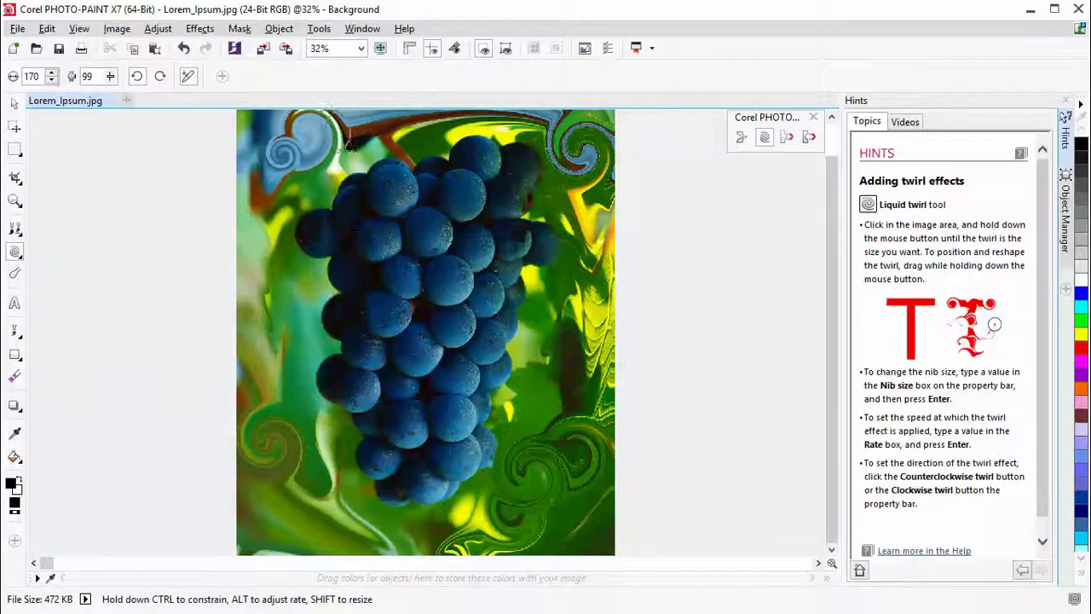
pyautogui.moveTo(566, 172)
pyautogui.mouseDown()
pyautogui.moveTo(590, 206)
pyautogui.moveTo(582, 155)
pyautogui.mouseUp()
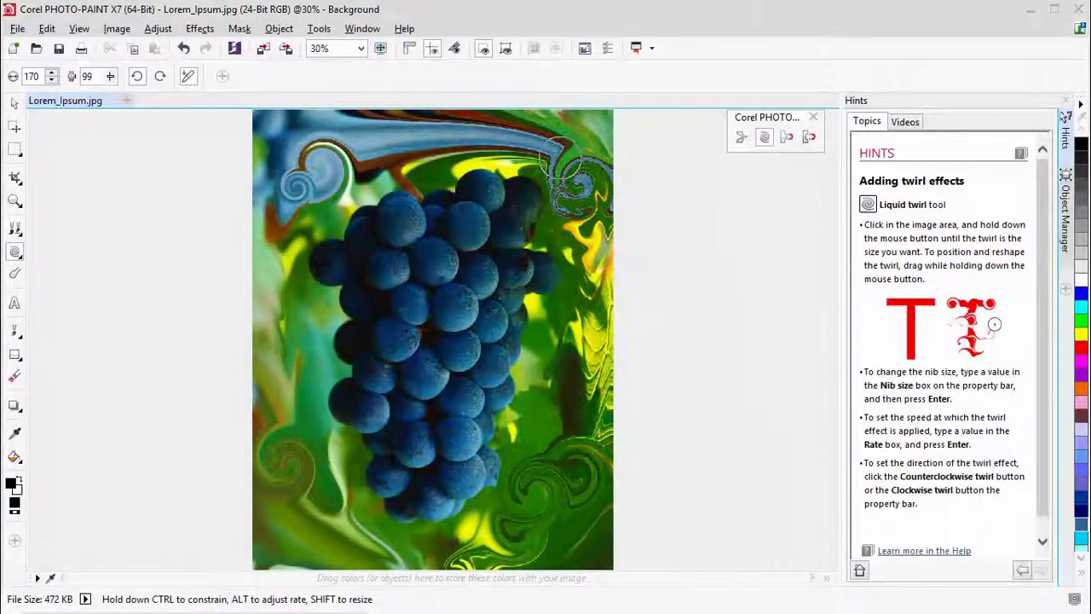
pyautogui.moveTo(559, 160); pyautogui.dragTo(560, 160)
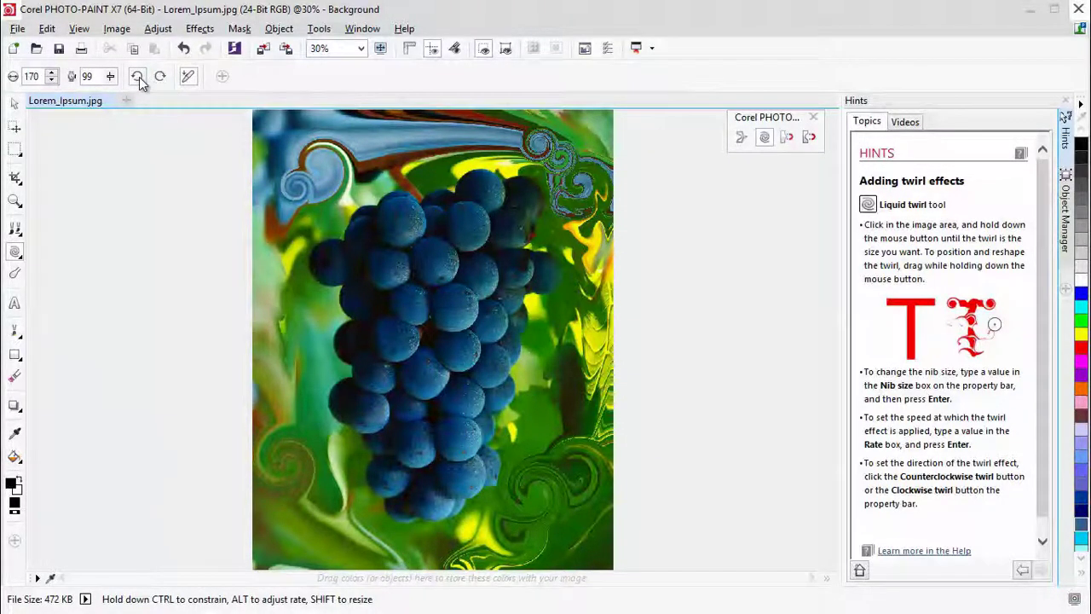
# Choose the counterclockwise twirl direction and add several overlapping twirls to the background at the grapes' lower left
pyautogui.click(138, 78)
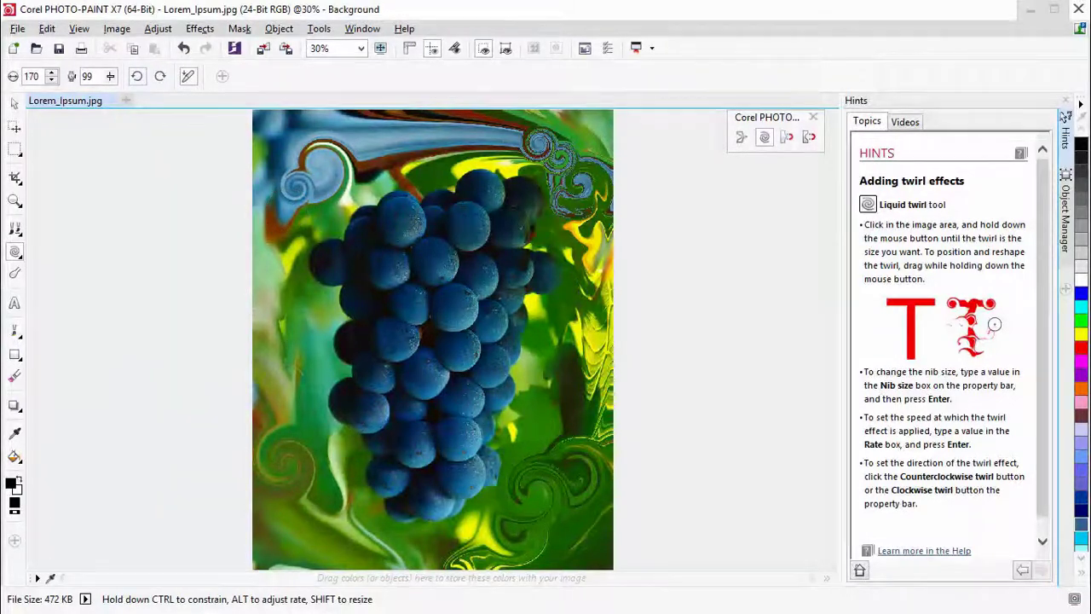
pyautogui.click(284, 437)
pyautogui.moveTo(297, 416); pyautogui.dragTo(298, 440)
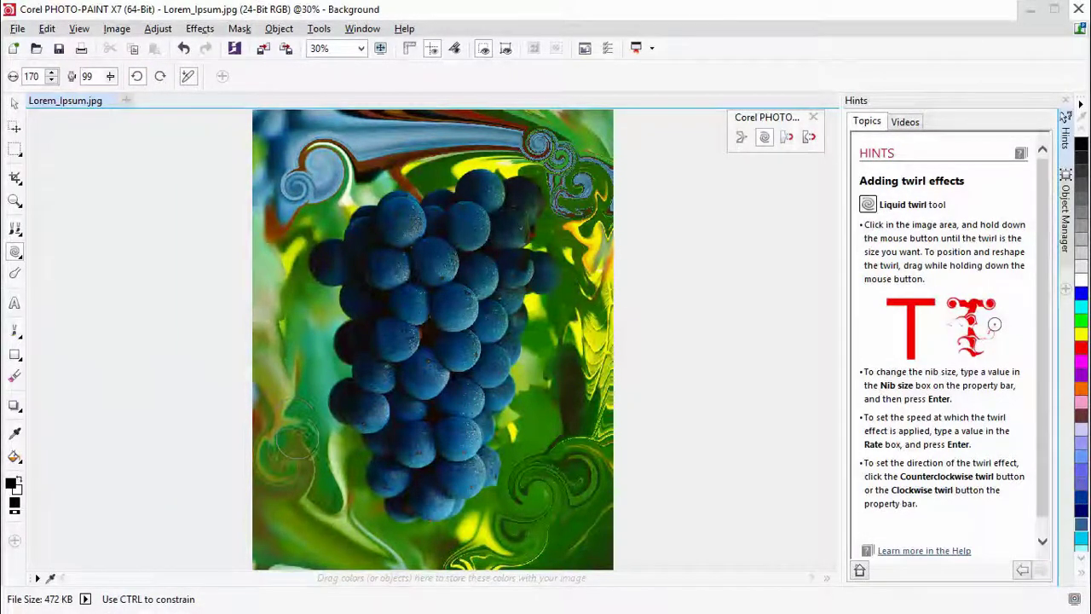
pyautogui.click(265, 444)
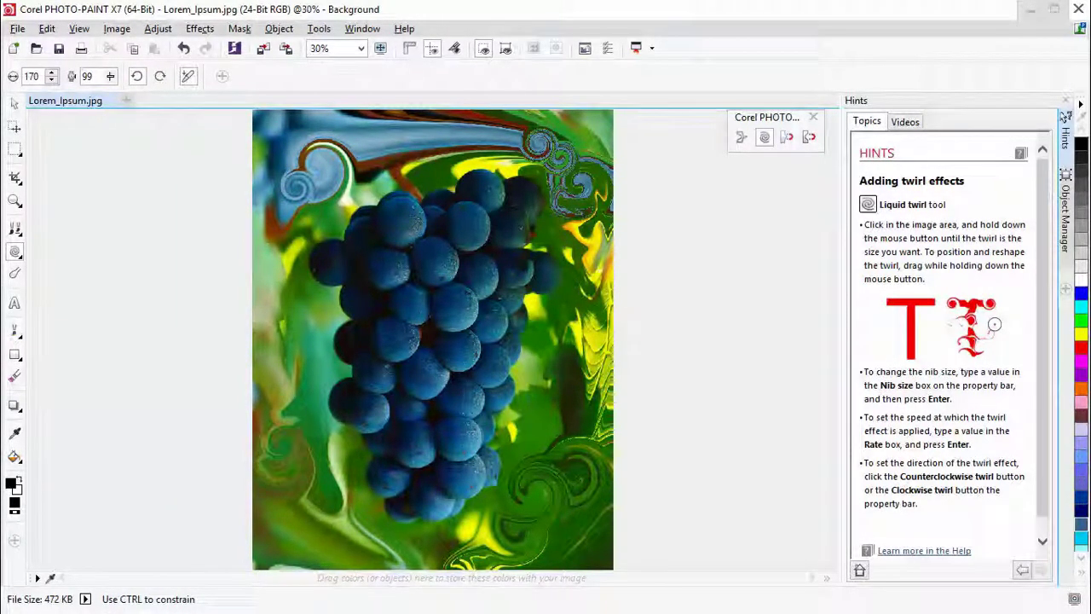
pyautogui.click(311, 481)
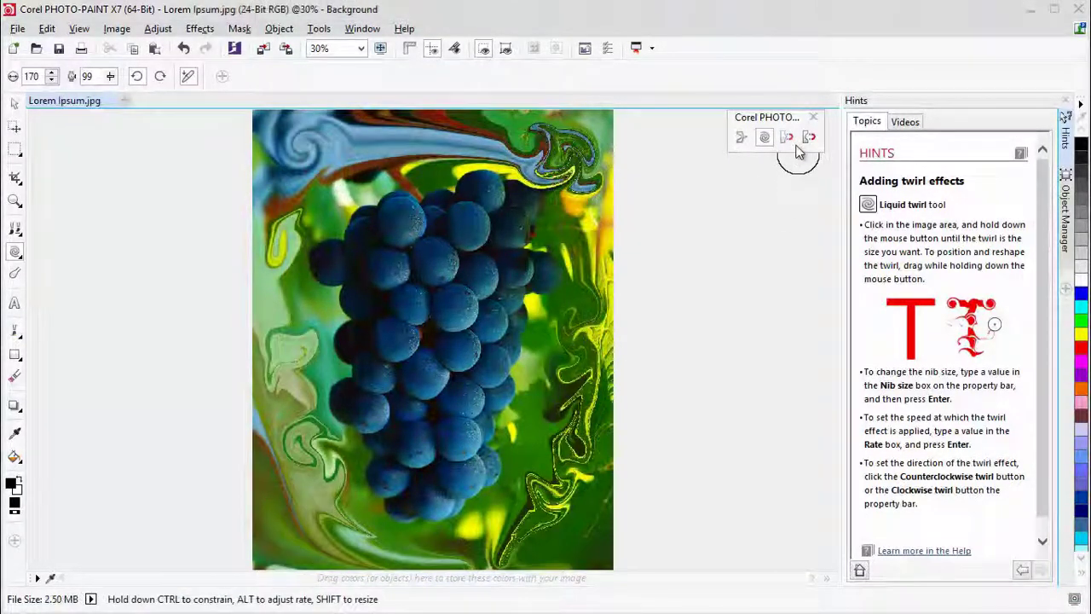
# Use the Liquid Attract tool at nib size 312 to pinch the upper-middle grapes inward, first at rate 20 and again at rate 66
pyautogui.click(790, 139)
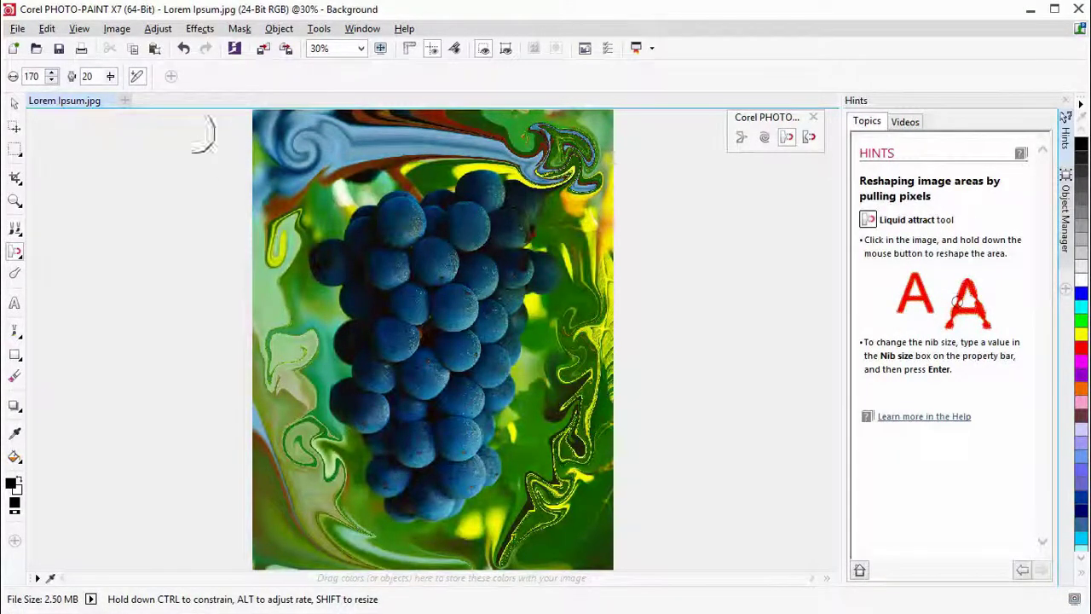
pyautogui.moveTo(52, 76)
pyautogui.mouseDown()
pyautogui.moveTo(53, 15)
pyautogui.moveTo(51, 31)
pyautogui.mouseUp()
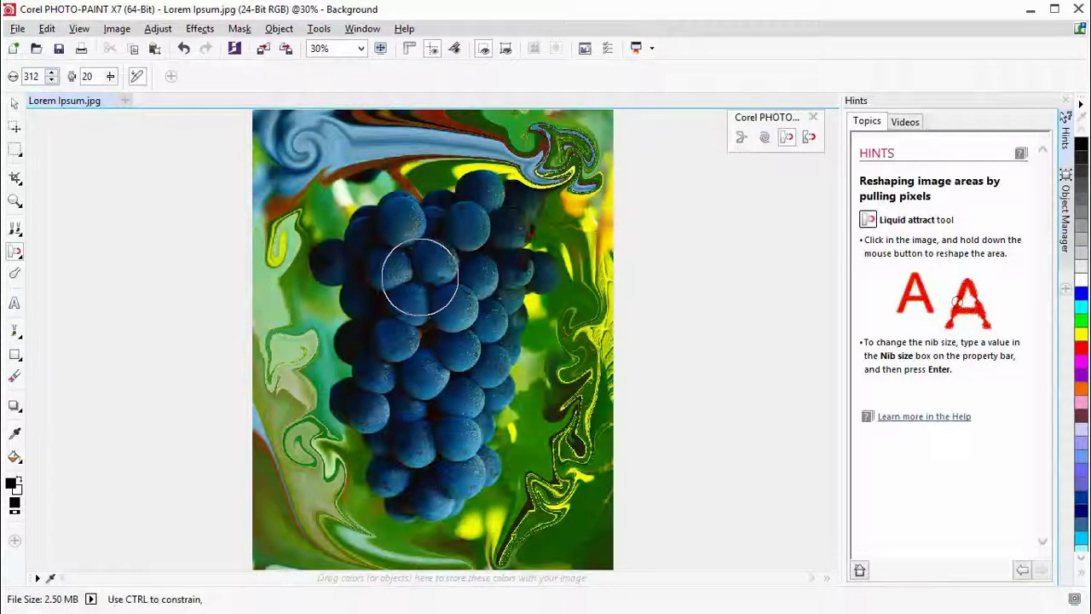
pyautogui.click(421, 277)
pyautogui.moveTo(420, 277); pyautogui.dragTo(487, 246)
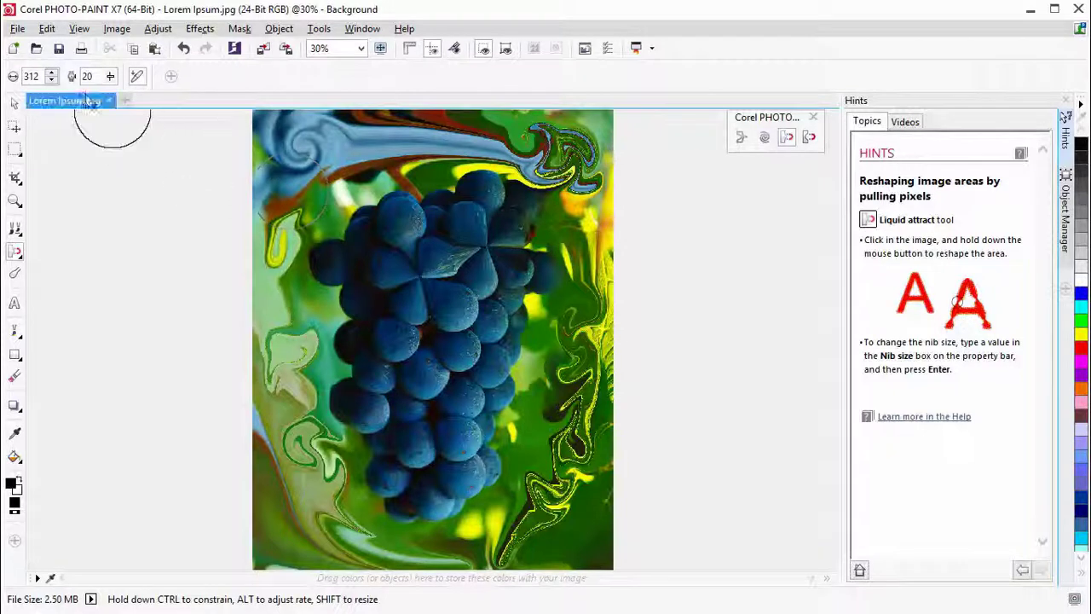
pyautogui.click(109, 75)
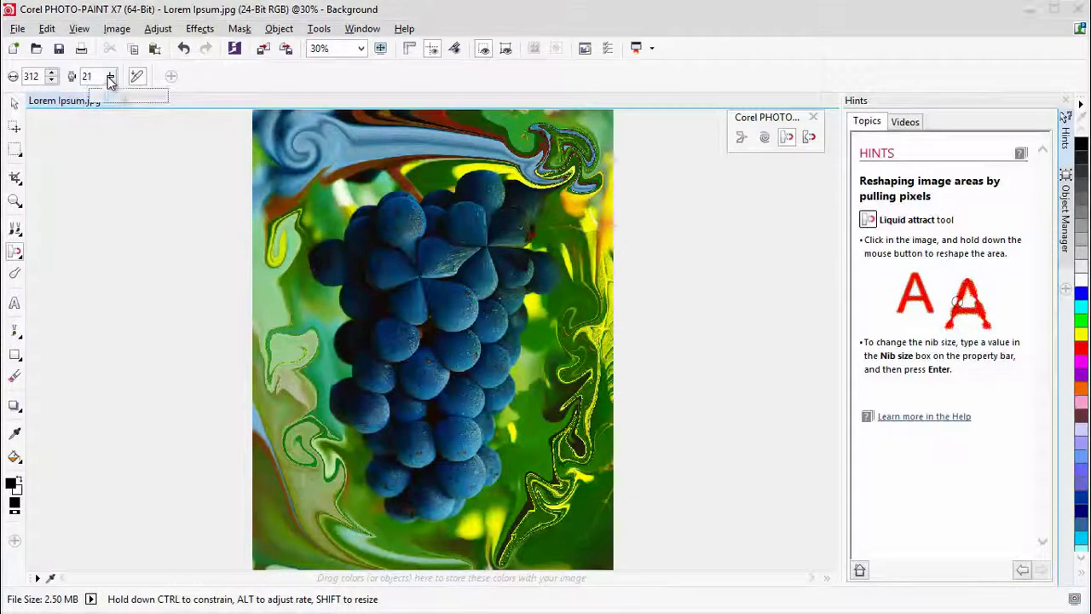
pyautogui.moveTo(413, 257)
pyautogui.mouseDown()
pyautogui.moveTo(487, 249)
pyautogui.moveTo(477, 309)
pyautogui.mouseUp()
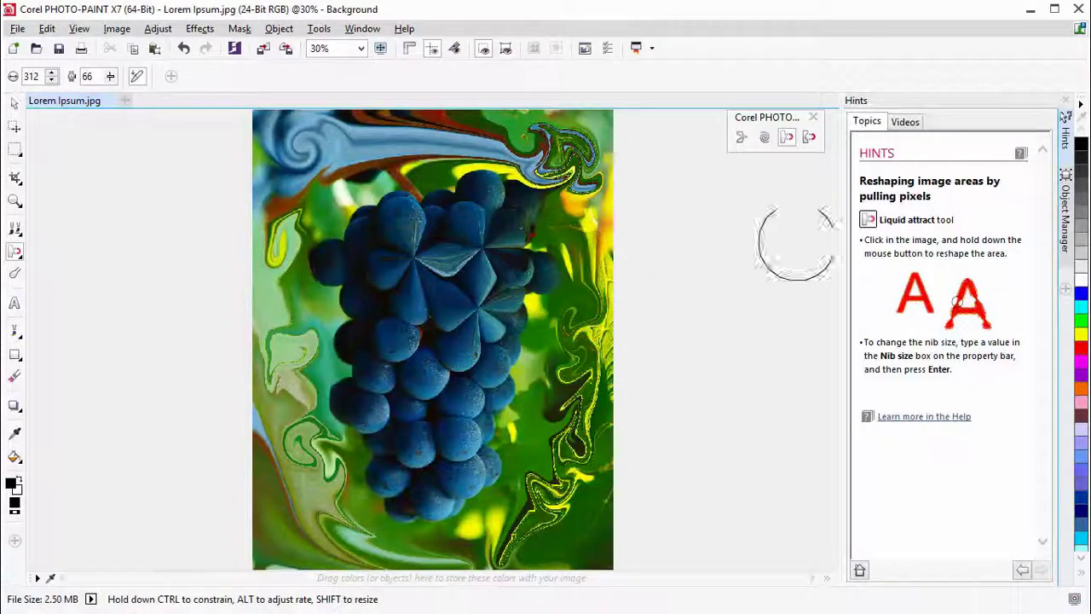
# Use the Liquid Repel tool at nib size 312 and rate 66 to enlarge several grapes in the lower half of the bunch
pyautogui.click(809, 137)
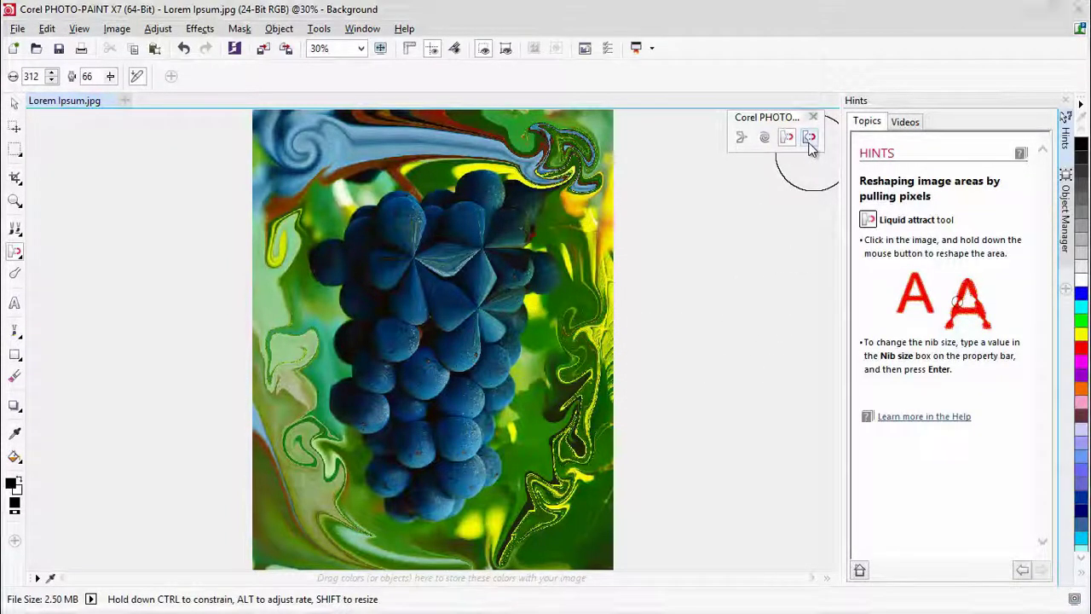
pyautogui.click(394, 338)
pyautogui.click(454, 397)
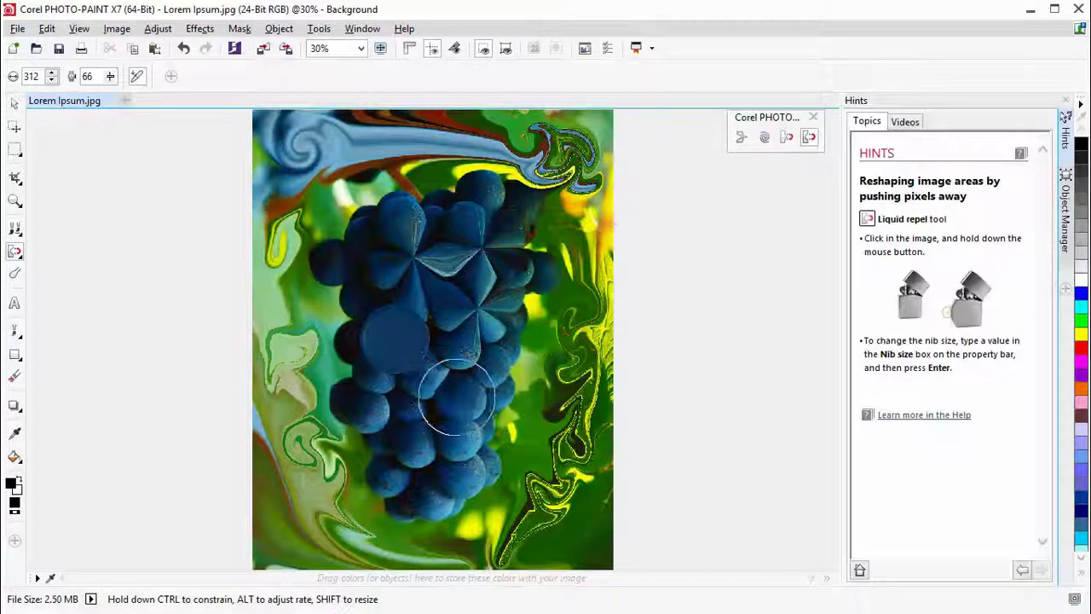
pyautogui.moveTo(456, 397); pyautogui.dragTo(412, 402)
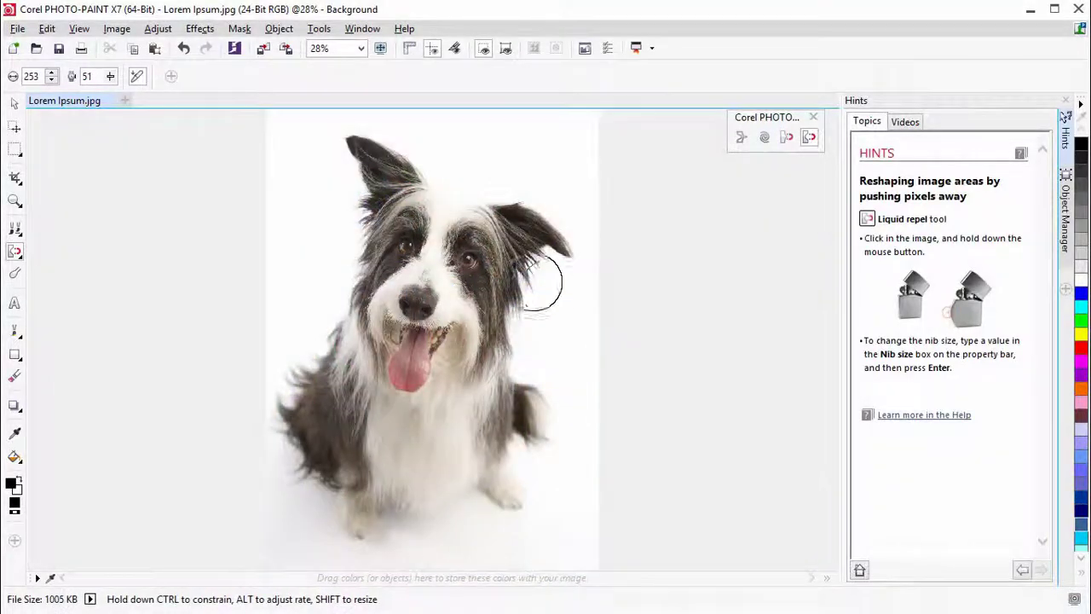
# Enlarge both eyes and the nose of the dog with the Liquid Repel tool at nib size 253 and rate 51
pyautogui.moveTo(466, 260); pyautogui.dragTo(416, 252)
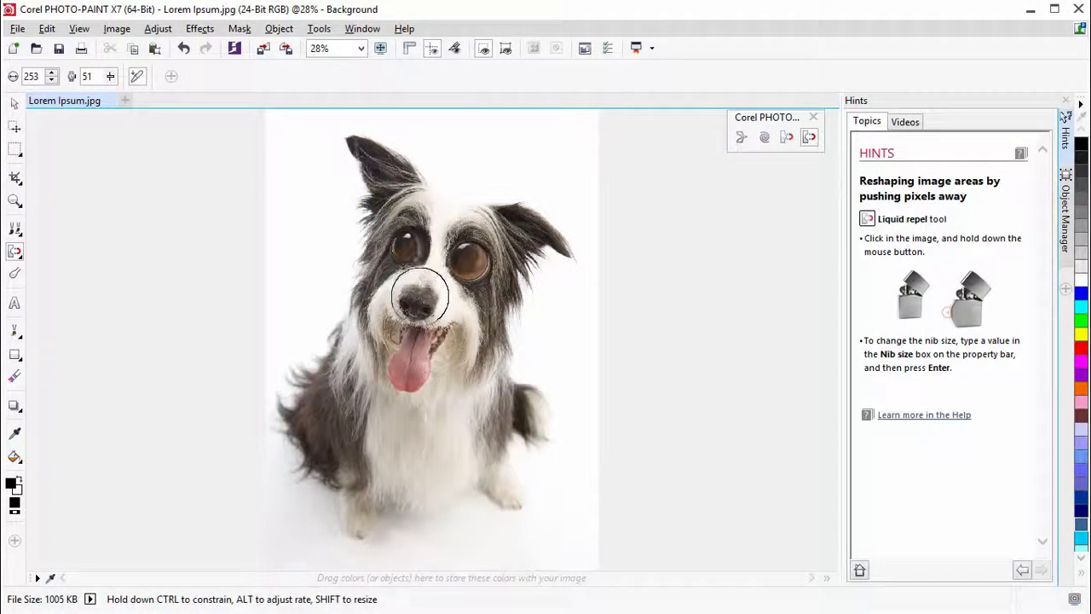
pyautogui.moveTo(416, 296); pyautogui.dragTo(416, 297)
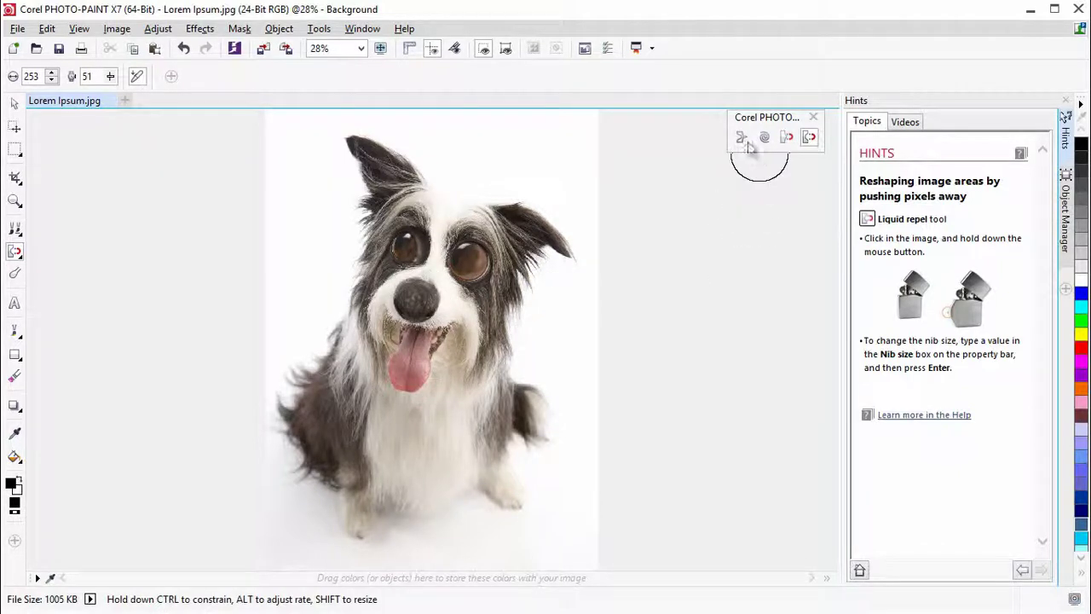
# Use the Liquid Smear tool with Smooth smear at nib size 253 and pressure 51 to stretch the dog's ears outward and lengthen its tongue
pyautogui.click(742, 138)
pyautogui.moveTo(417, 158)
pyautogui.mouseDown()
pyautogui.moveTo(386, 168)
pyautogui.moveTo(341, 132)
pyautogui.mouseUp()
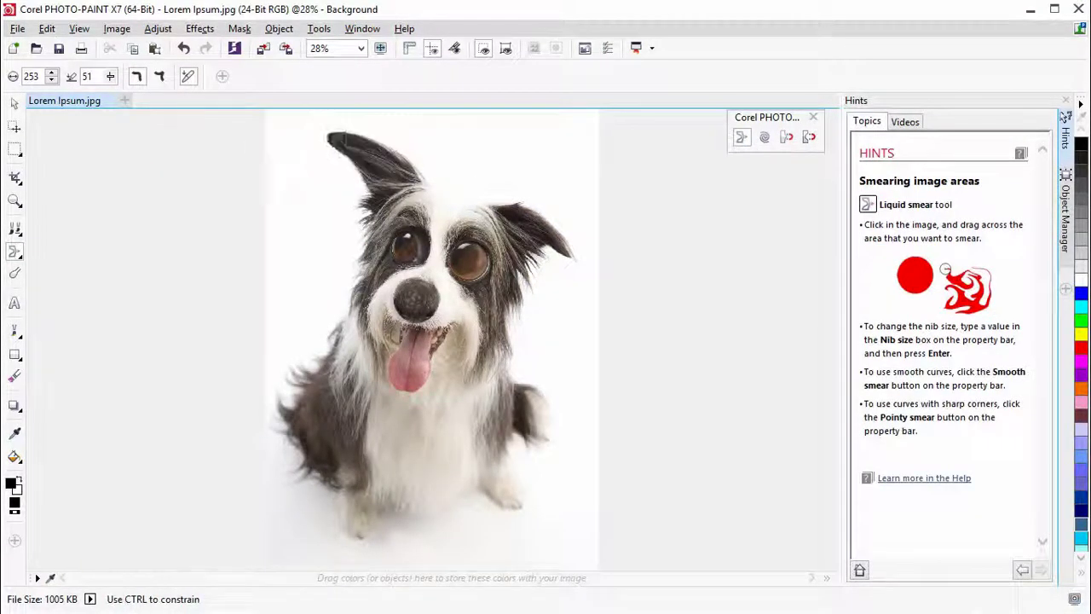
pyautogui.moveTo(506, 224); pyautogui.dragTo(590, 273)
pyautogui.moveTo(382, 173)
pyautogui.mouseDown()
pyautogui.moveTo(314, 159)
pyautogui.moveTo(317, 149)
pyautogui.mouseUp()
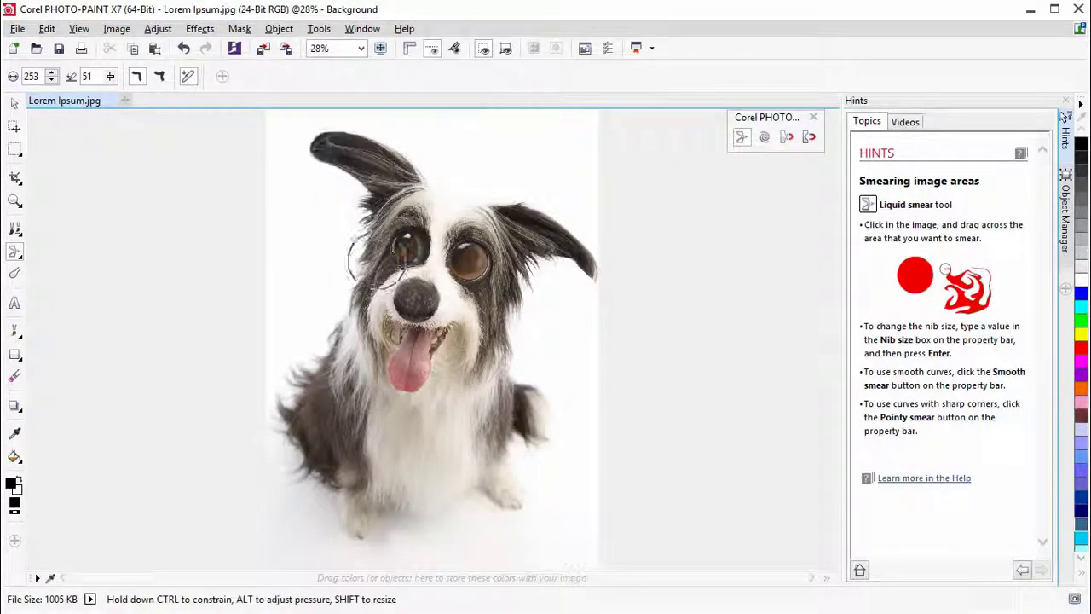
pyautogui.moveTo(418, 358)
pyautogui.mouseDown()
pyautogui.moveTo(409, 422)
pyautogui.moveTo(399, 426)
pyautogui.moveTo(411, 392)
pyautogui.moveTo(410, 439)
pyautogui.mouseUp()
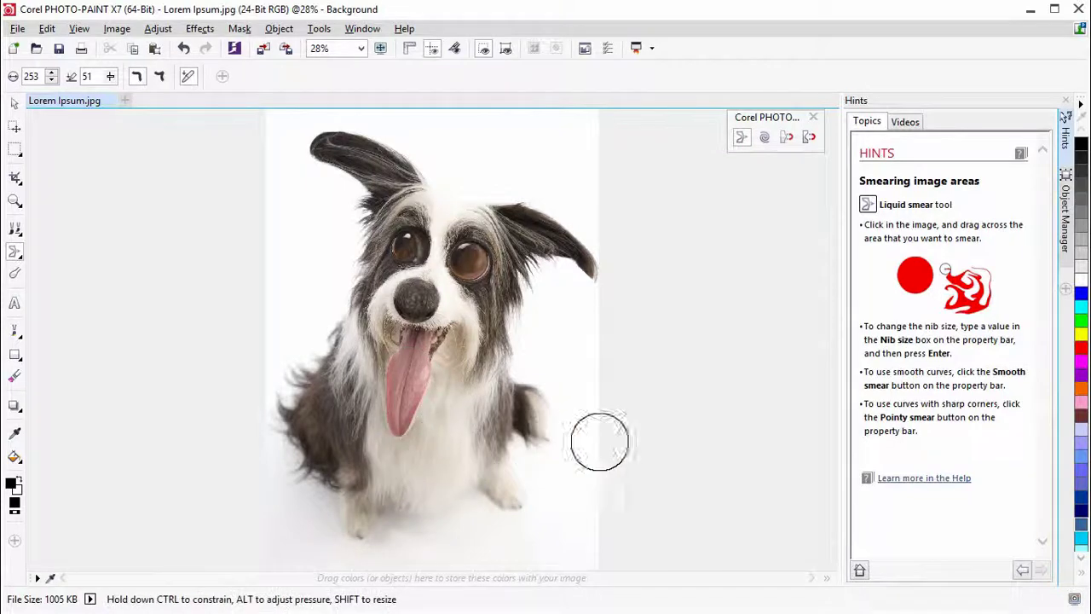
# Shrink the dog's nose with Liquid Attract and puff out both cheeks with Liquid Repel at nib size 352 and rate 20
pyautogui.click(786, 137)
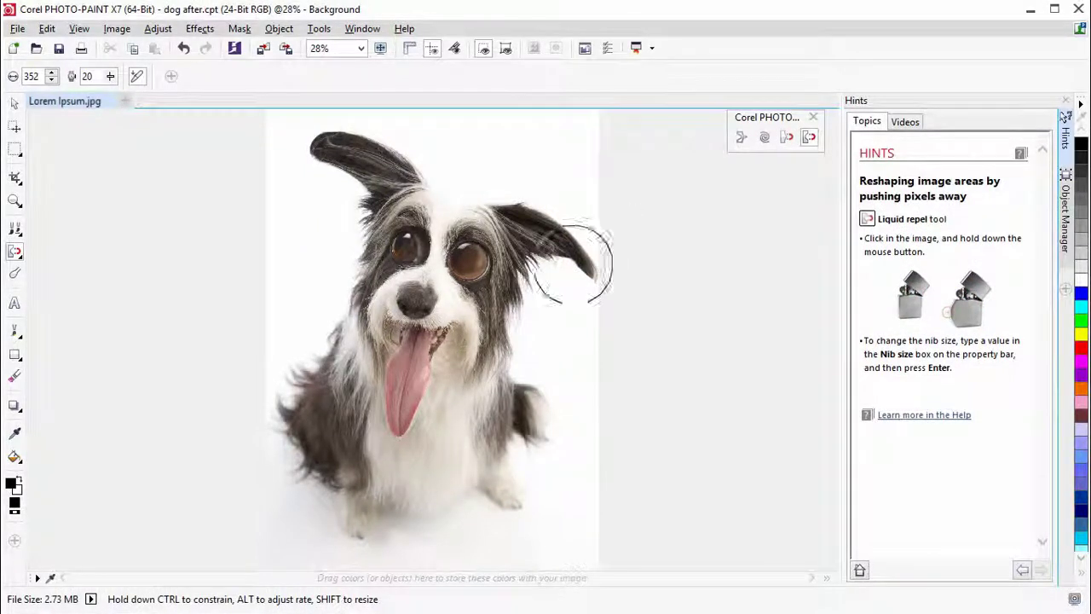
pyautogui.click(476, 320)
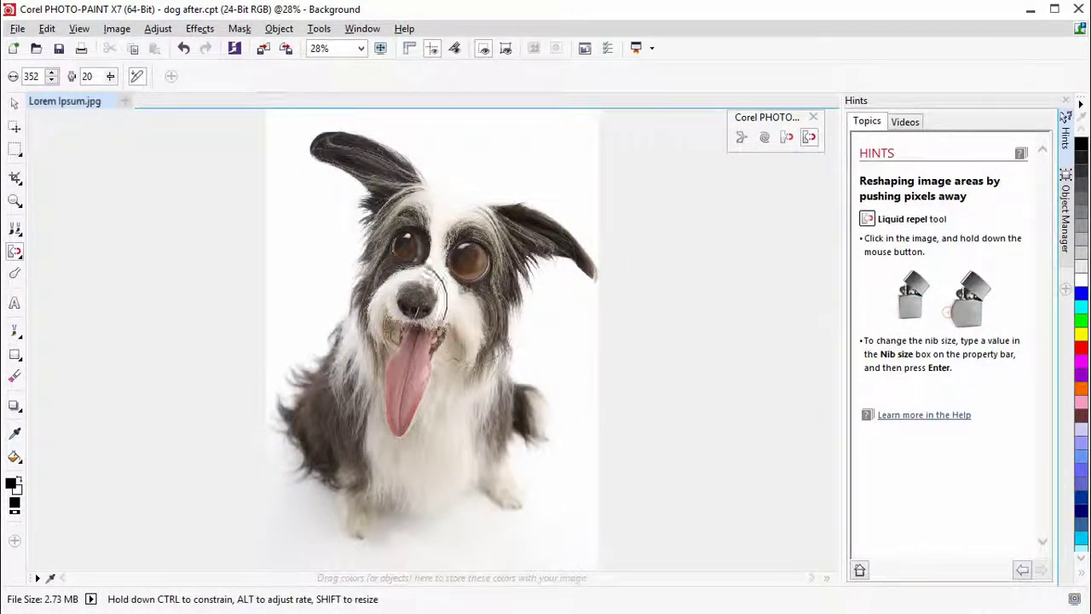
pyautogui.click(375, 288)
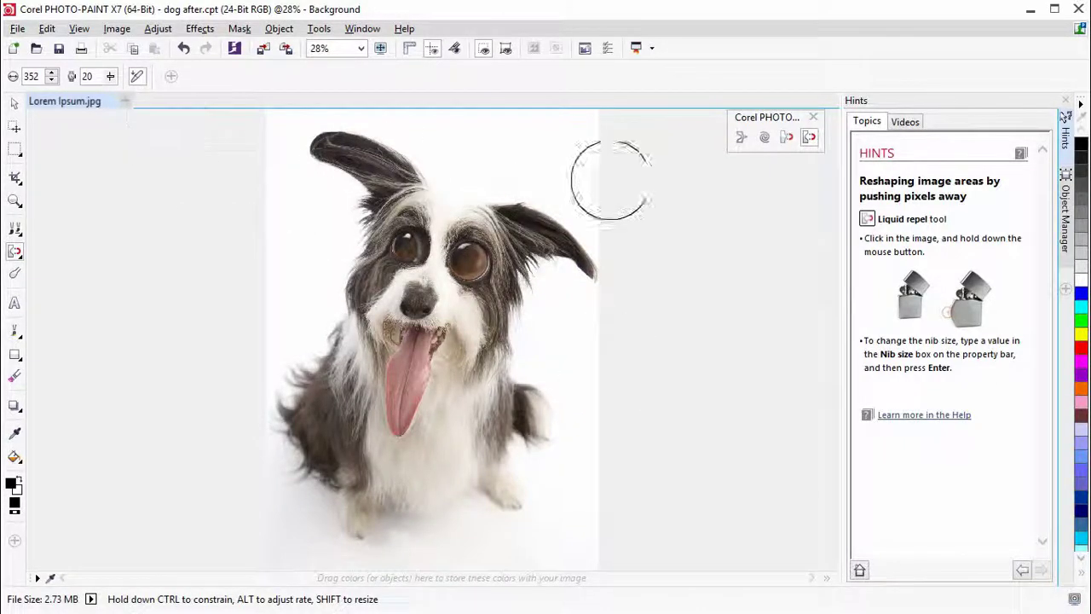
# Use the Liquid Smear tool with Pointy smear at nib size 211 and pressure 100 to pull spiky fur outward below the dog's upper-left ear
pyautogui.click(742, 140)
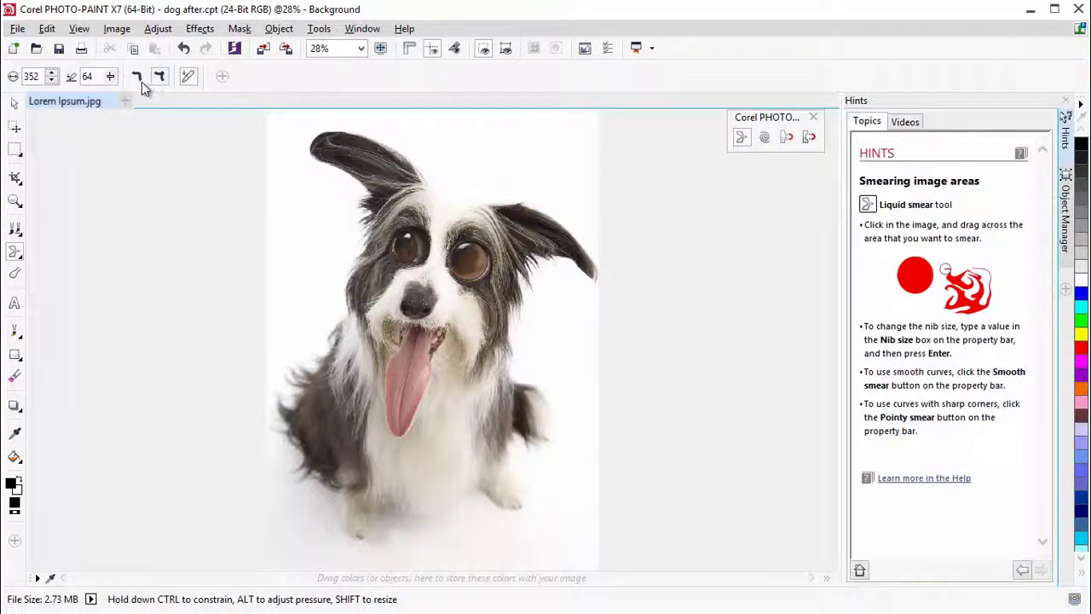
pyautogui.moveTo(113, 84); pyautogui.dragTo(173, 94)
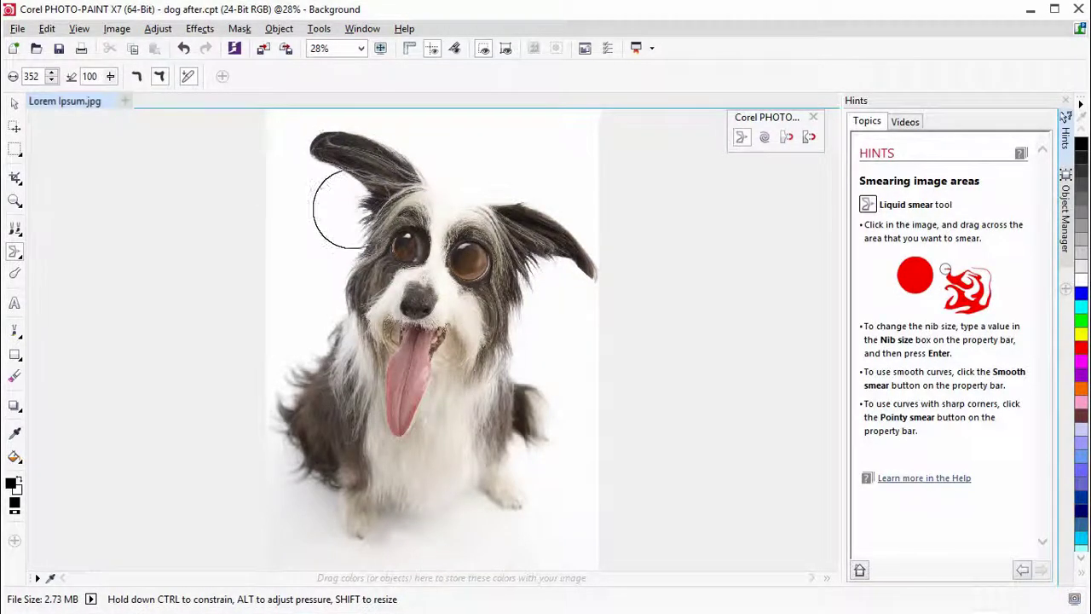
pyautogui.moveTo(53, 76); pyautogui.dragTo(52, 82)
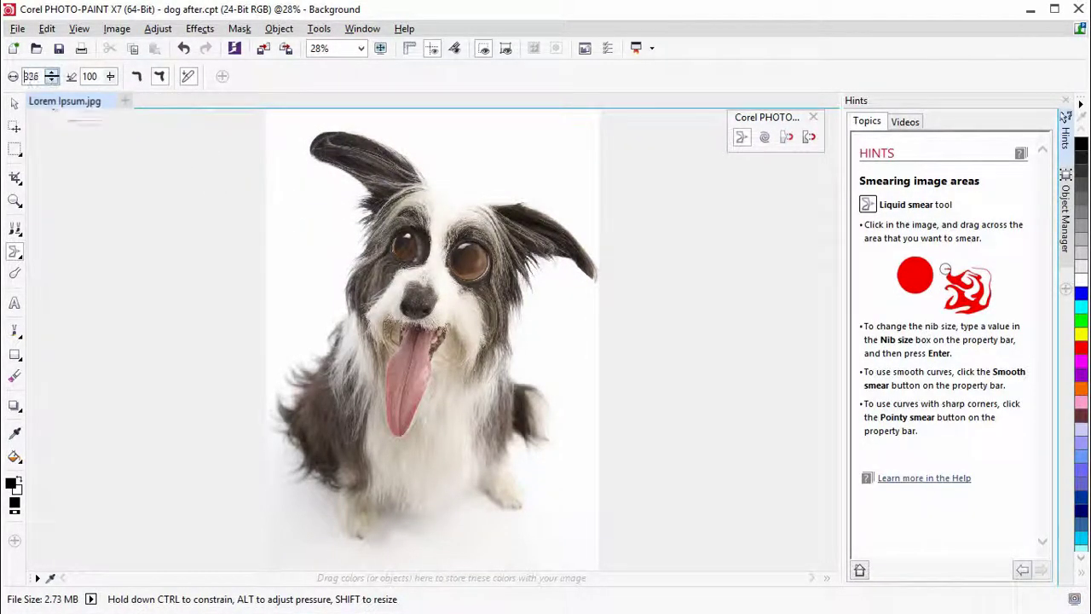
pyautogui.moveTo(56, 151); pyautogui.dragTo(58, 182)
pyautogui.moveTo(365, 208)
pyautogui.mouseDown()
pyautogui.moveTo(326, 209)
pyautogui.moveTo(356, 207)
pyautogui.moveTo(333, 215)
pyautogui.moveTo(342, 235)
pyautogui.moveTo(362, 223)
pyautogui.moveTo(310, 263)
pyautogui.moveTo(360, 246)
pyautogui.moveTo(361, 263)
pyautogui.moveTo(315, 257)
pyautogui.moveTo(336, 219)
pyautogui.moveTo(275, 288)
pyautogui.mouseUp()
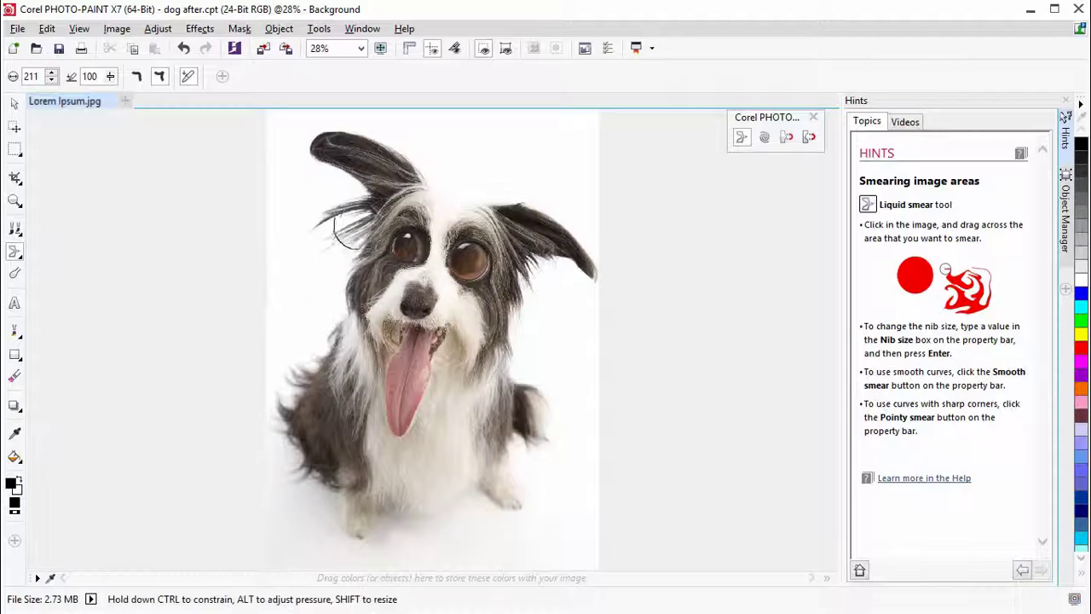